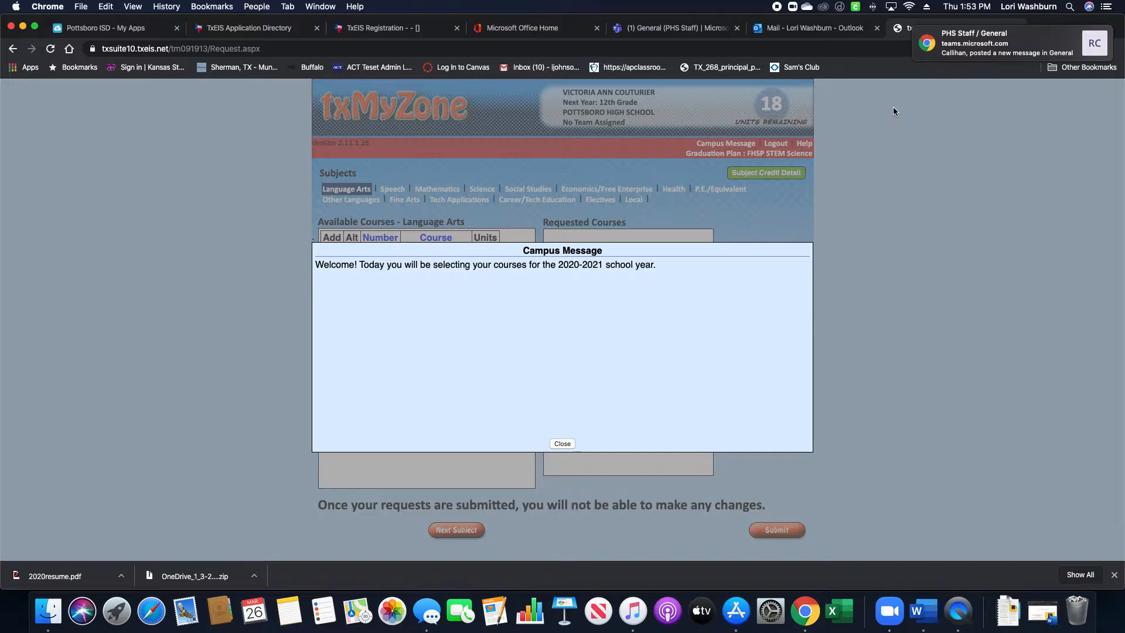
Close the Campus Message about choosing courses for 2020-2021, revealing the Language Arts course list.
left_click(562, 444)
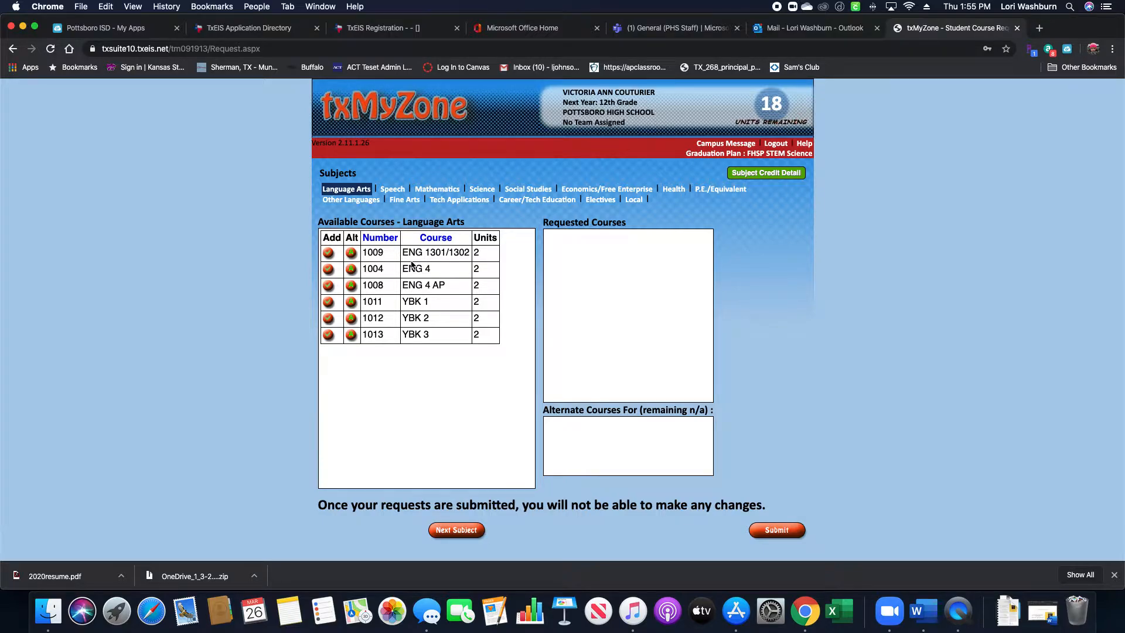
Request ENG 1301/1302 so 16 units remain, then bring up the Speech courses.
left_click(329, 254)
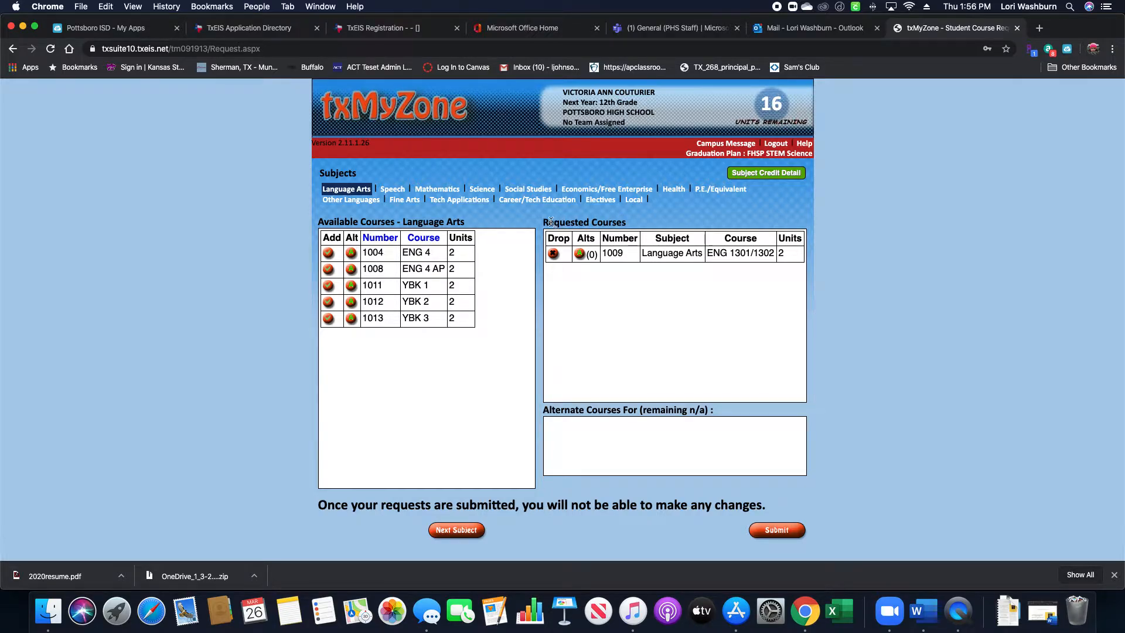
left_click(391, 191)
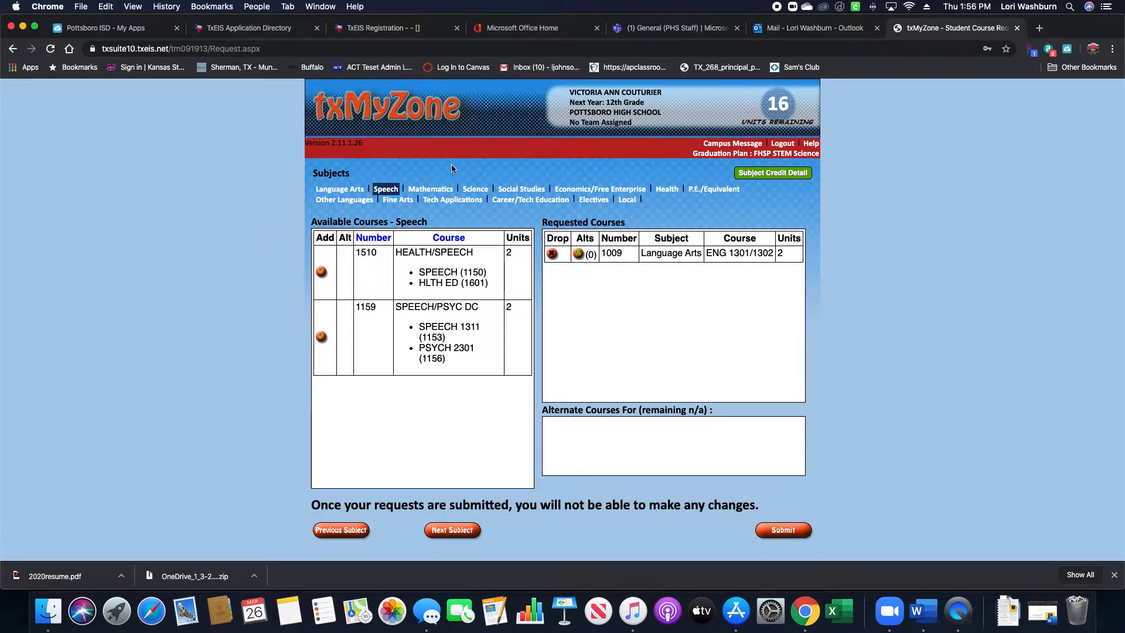
Request CALCULUS AP (1213) from Mathematics, leaving 14 units, and browse to Career/Tech Education.
left_click(428, 191)
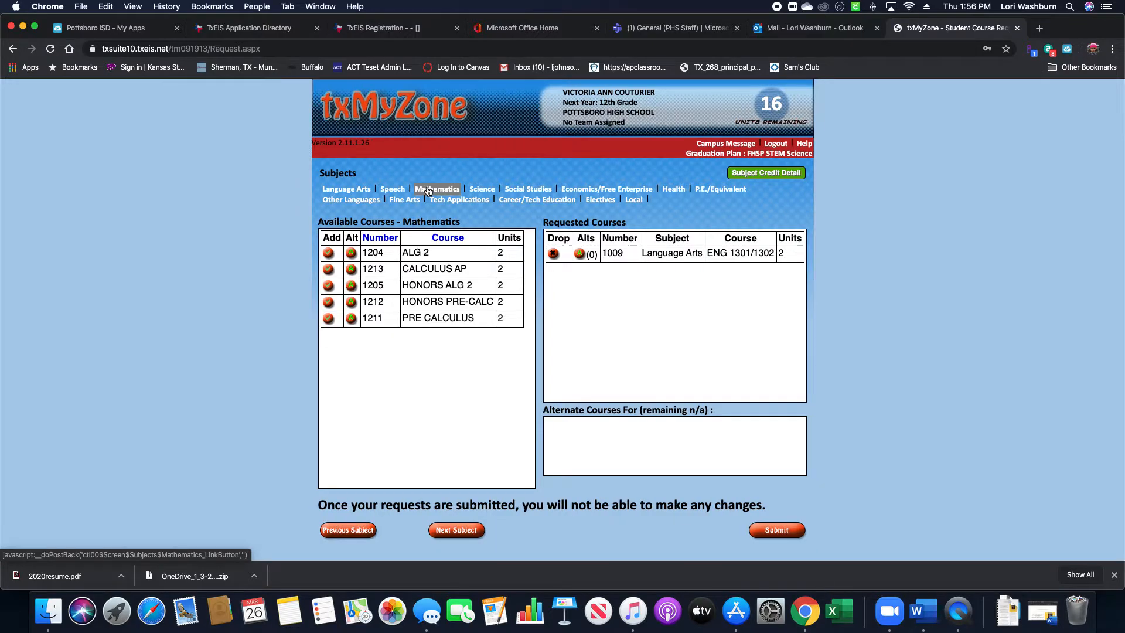
left_click(329, 271)
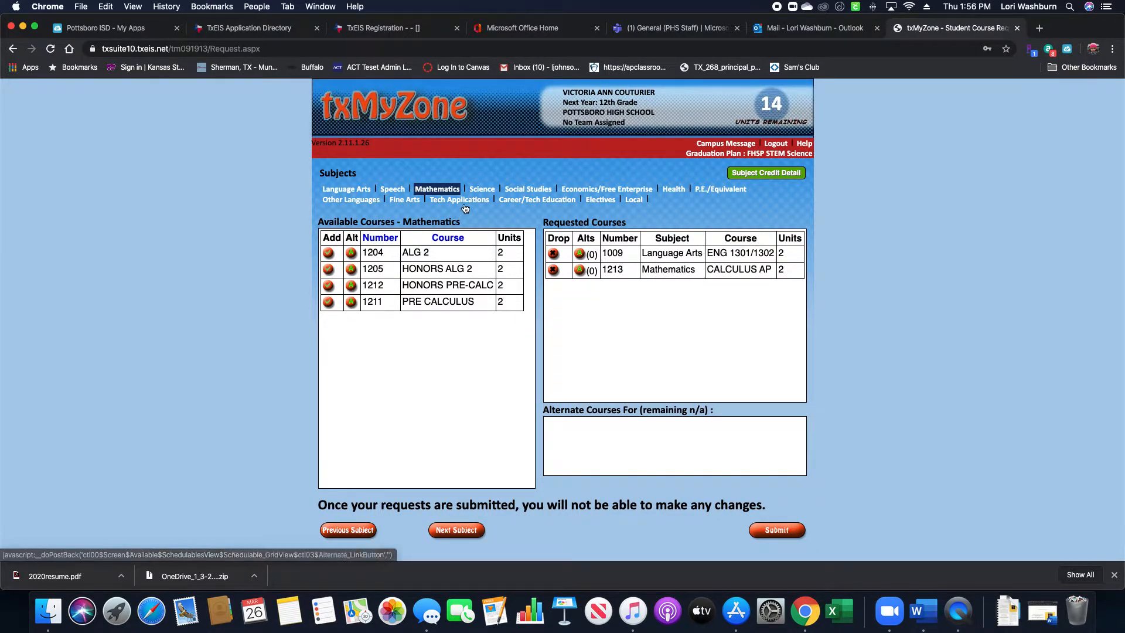
left_click(478, 189)
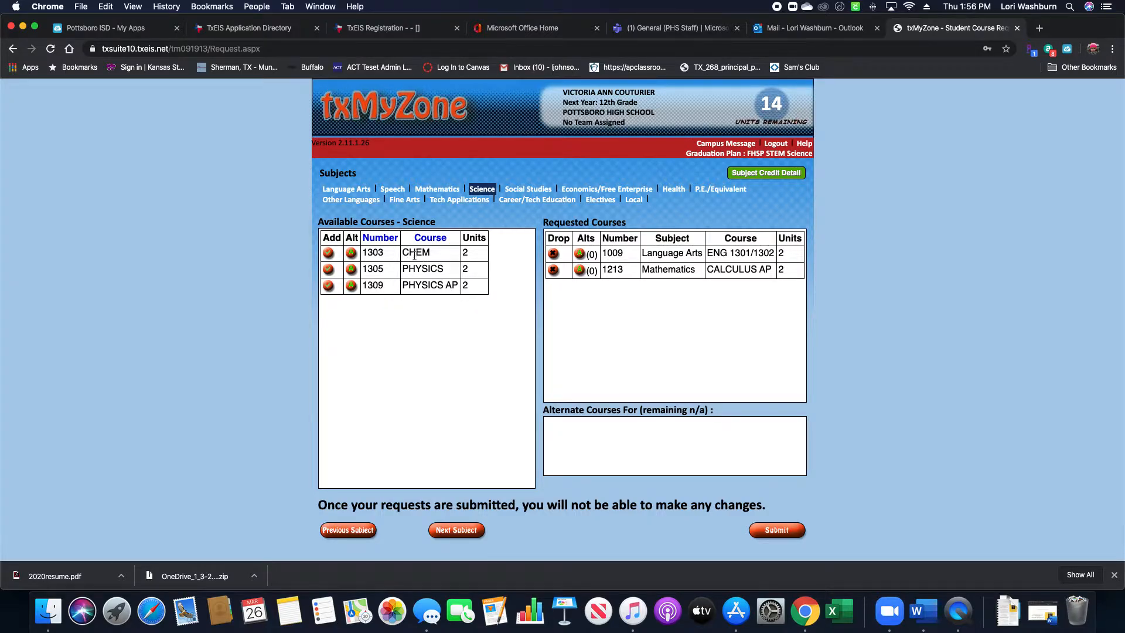
left_click(517, 206)
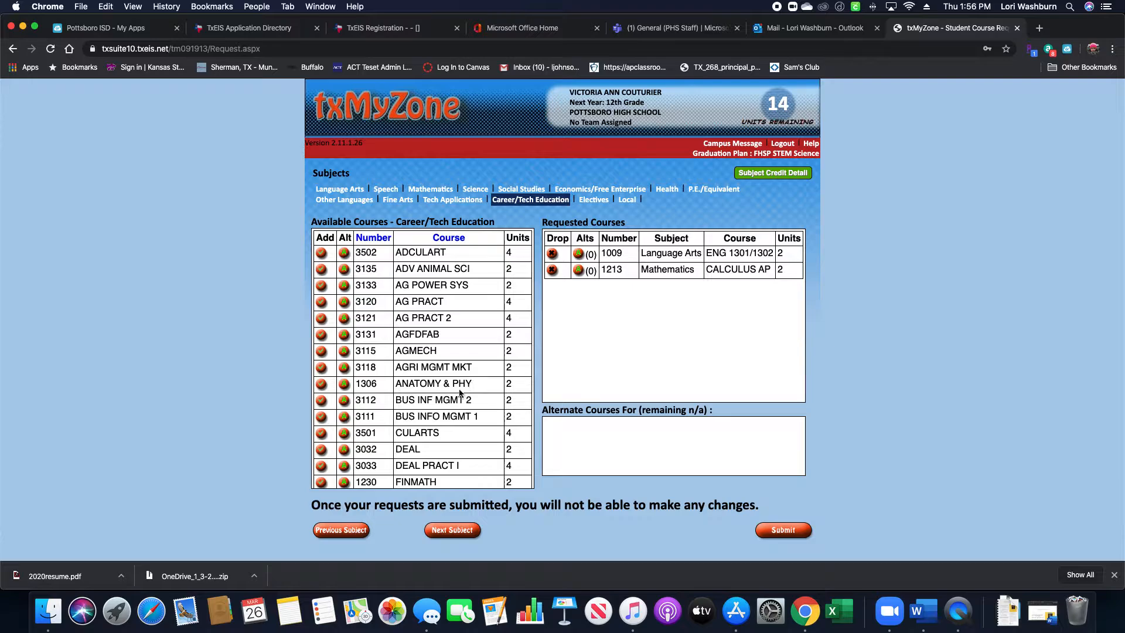
Request ANATOMY & PHY (1306), leaving 12 units, then list the Social Studies courses.
left_click(321, 384)
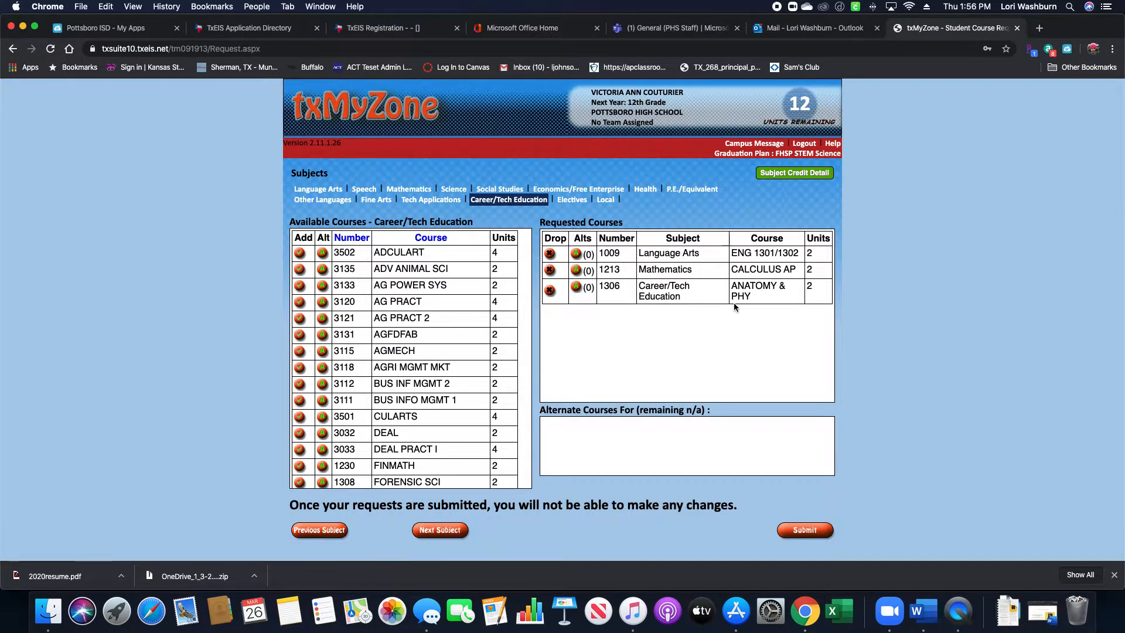
left_click(502, 195)
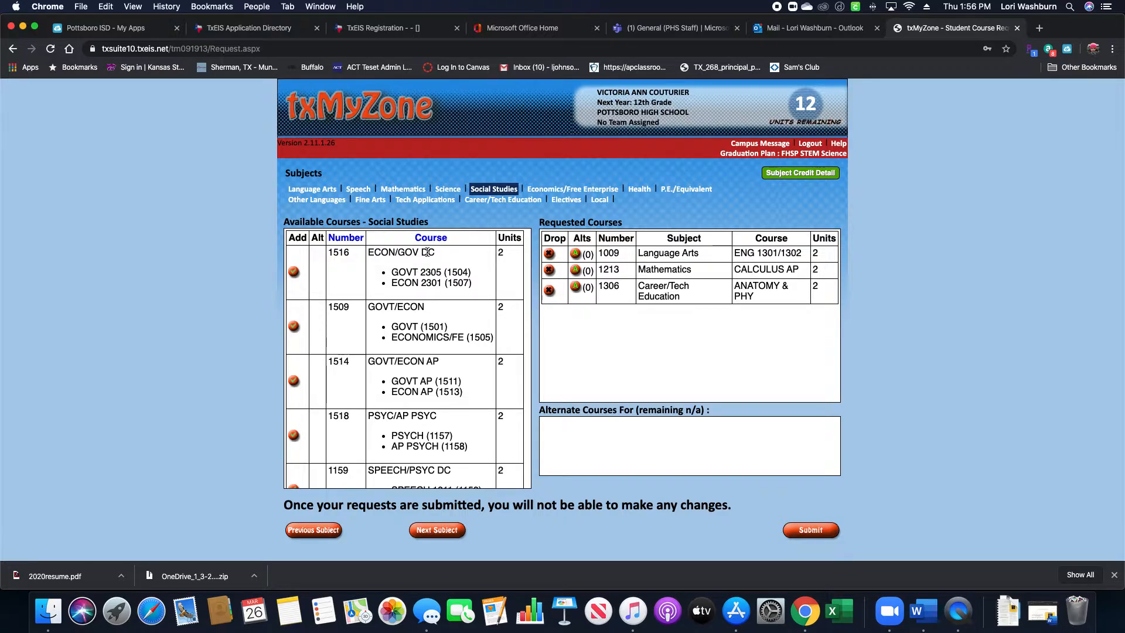
Request ECON/GOV DC (1516), leaving 10 units, and browse Health, P.E. and Other Languages.
left_click(295, 273)
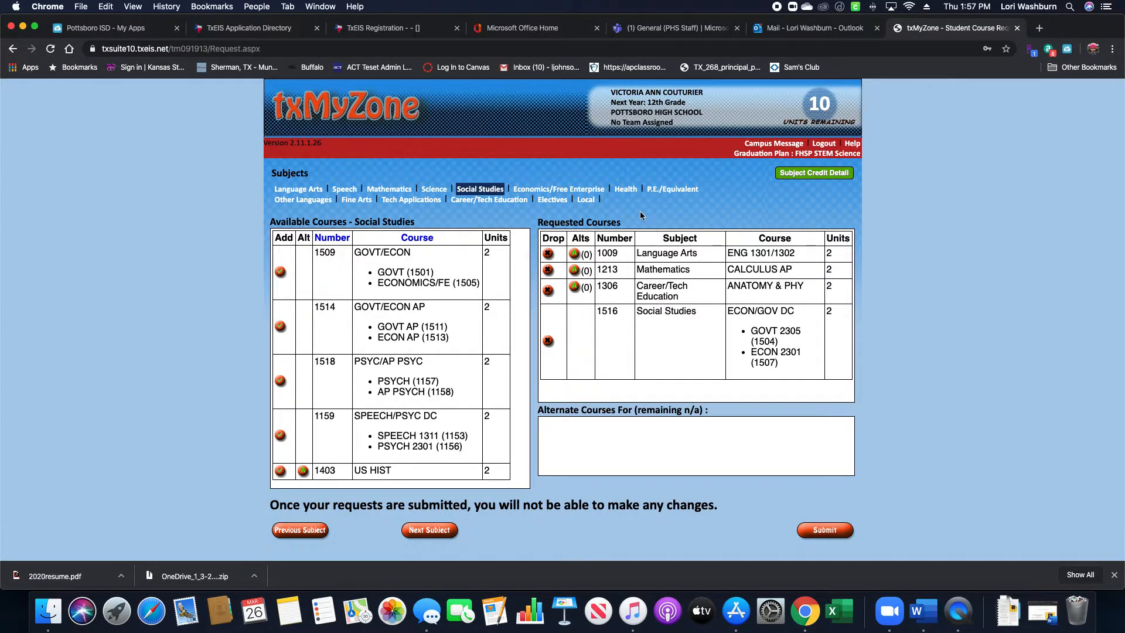
left_click(625, 189)
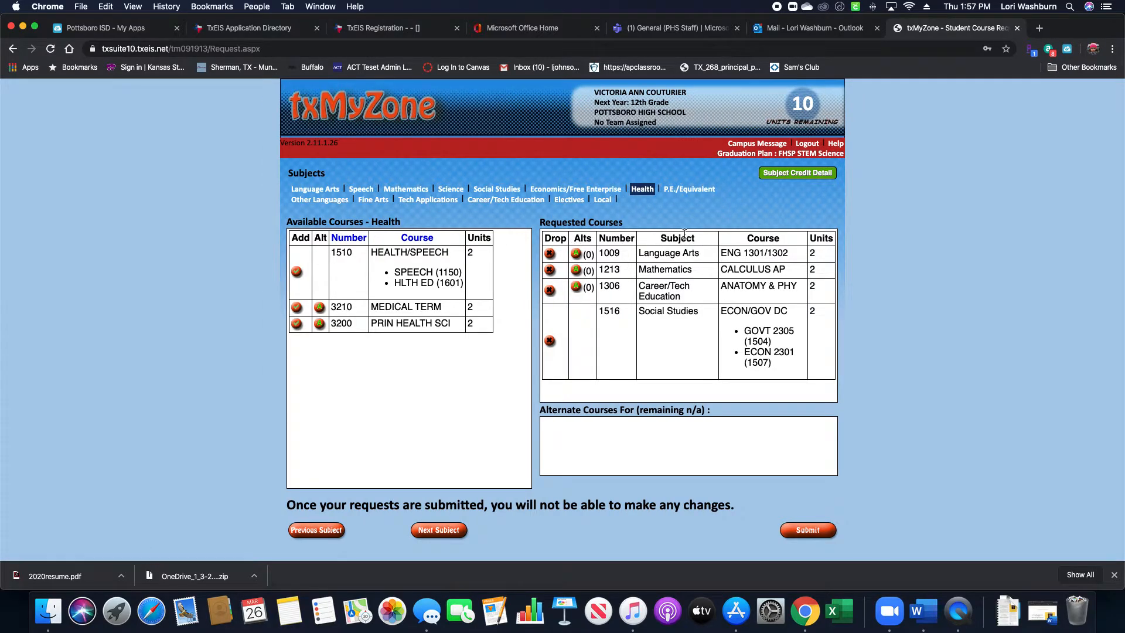
left_click(689, 190)
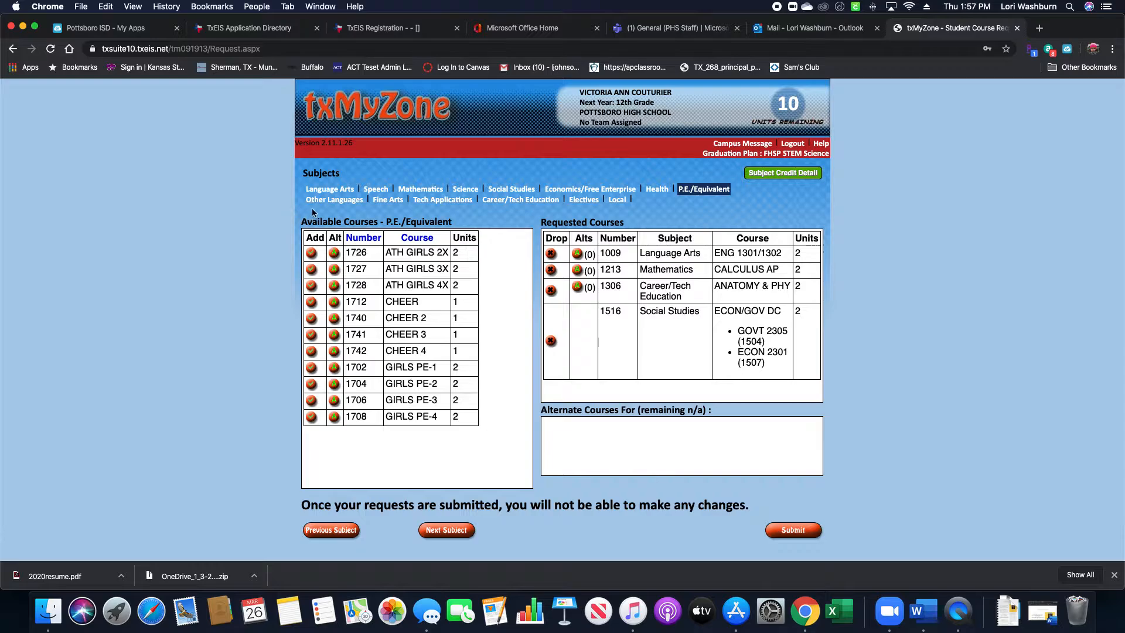
left_click(329, 199)
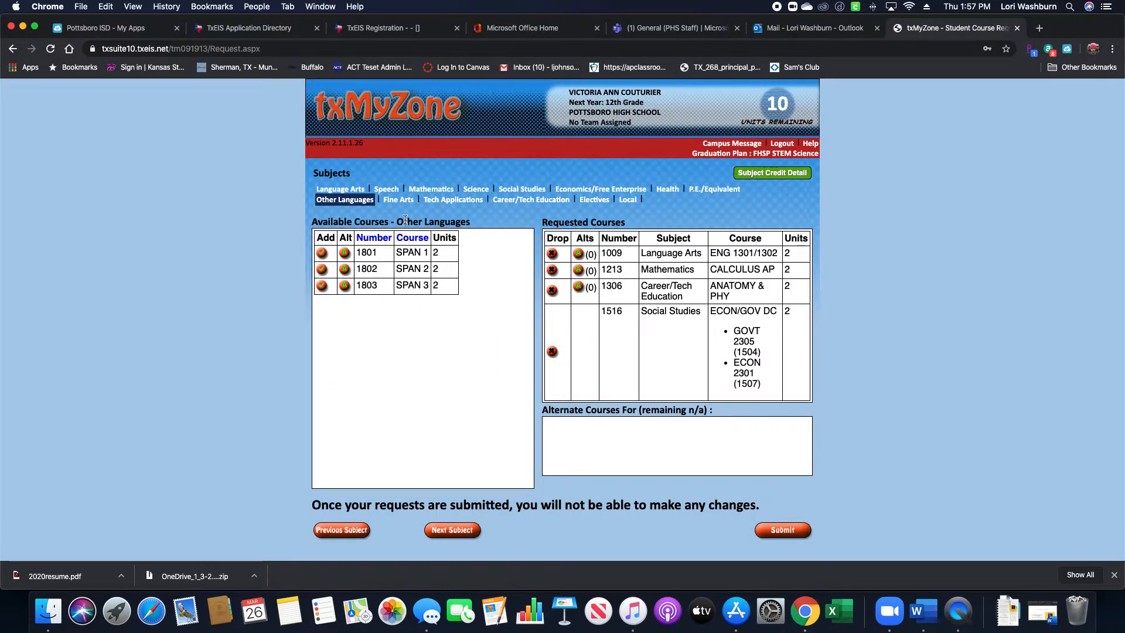
Request BAND 4 from the Fine Arts course list, bringing units remaining to 8.
left_click(399, 203)
scroll(466, 343, "down", 3)
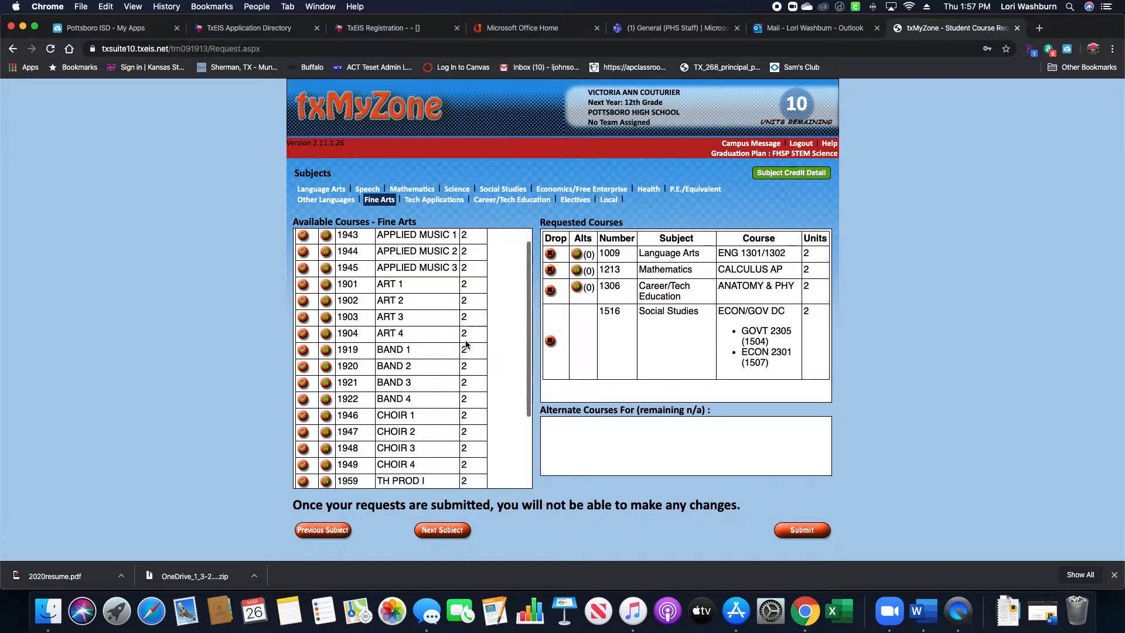
scroll(465, 343, "down", 1)
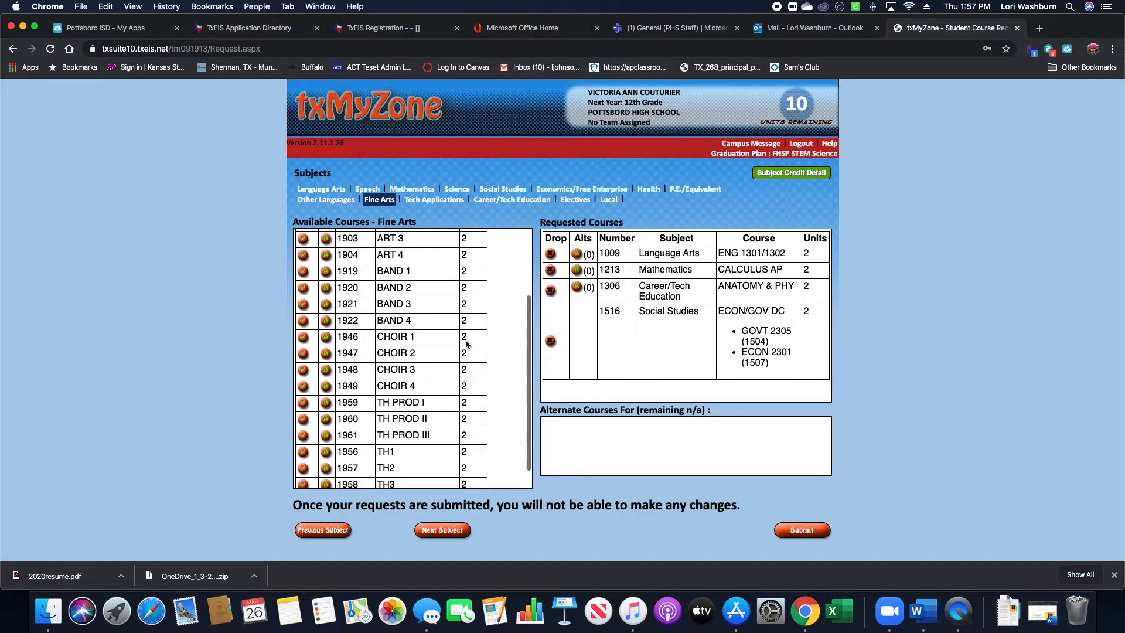
left_click(303, 322)
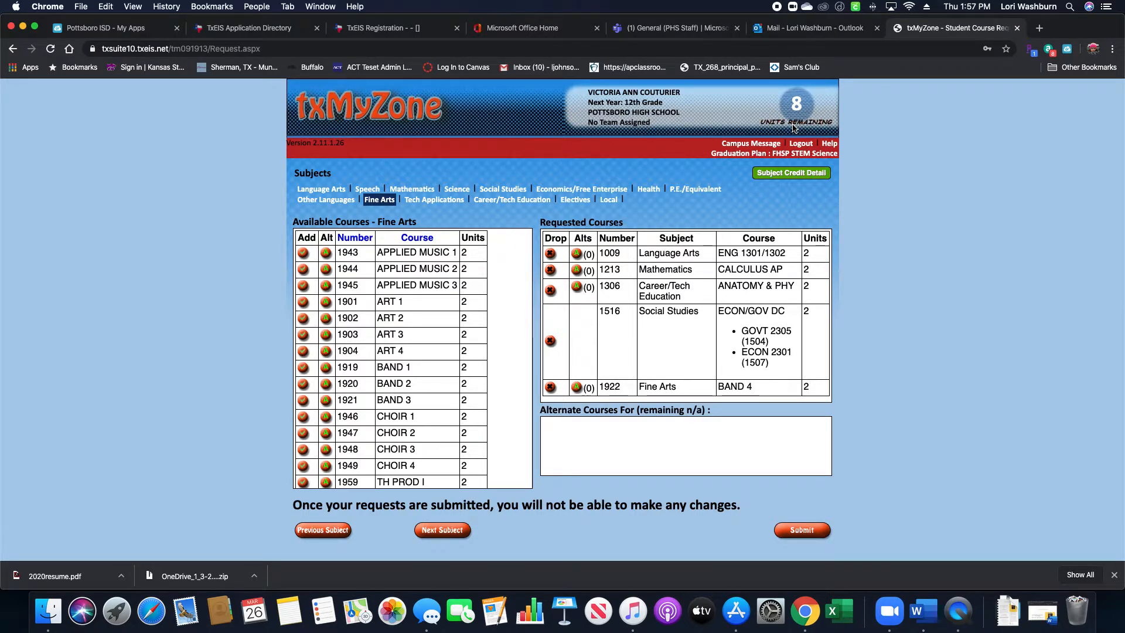
Request the Local courses EARLY REL and 212 DEGREE, leaving 4 units remaining.
left_click(608, 202)
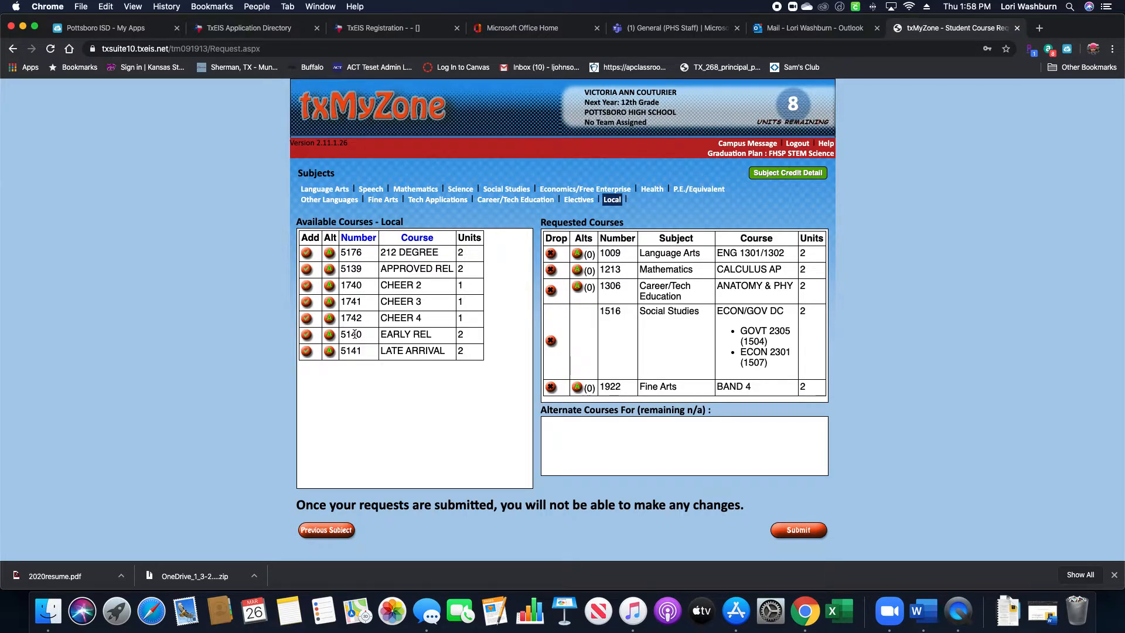
left_click(307, 335)
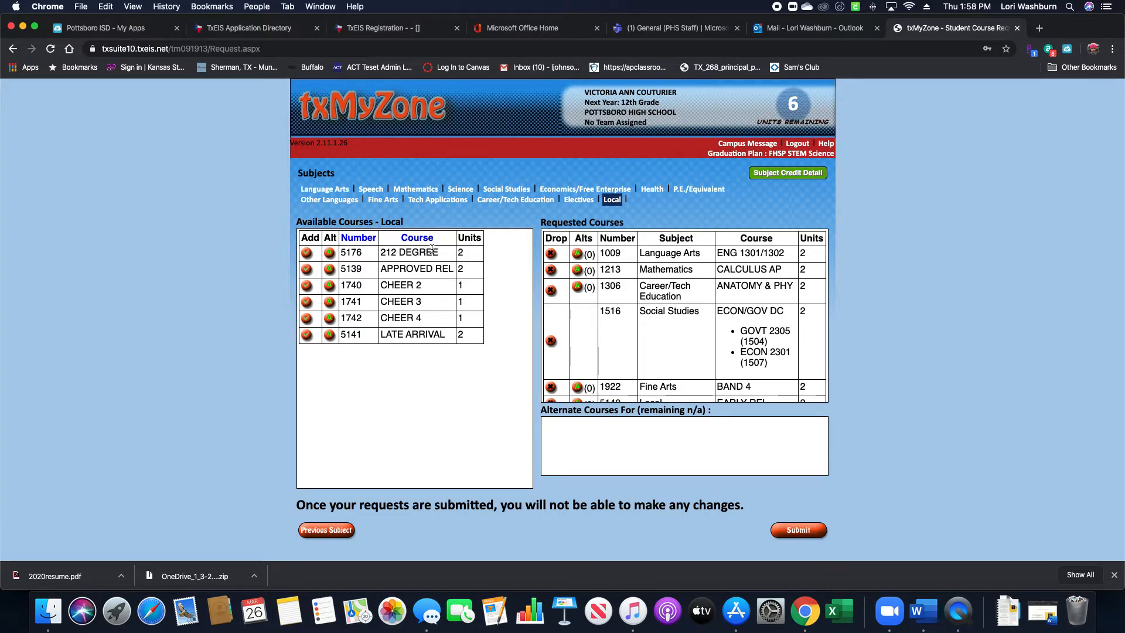
left_click(307, 254)
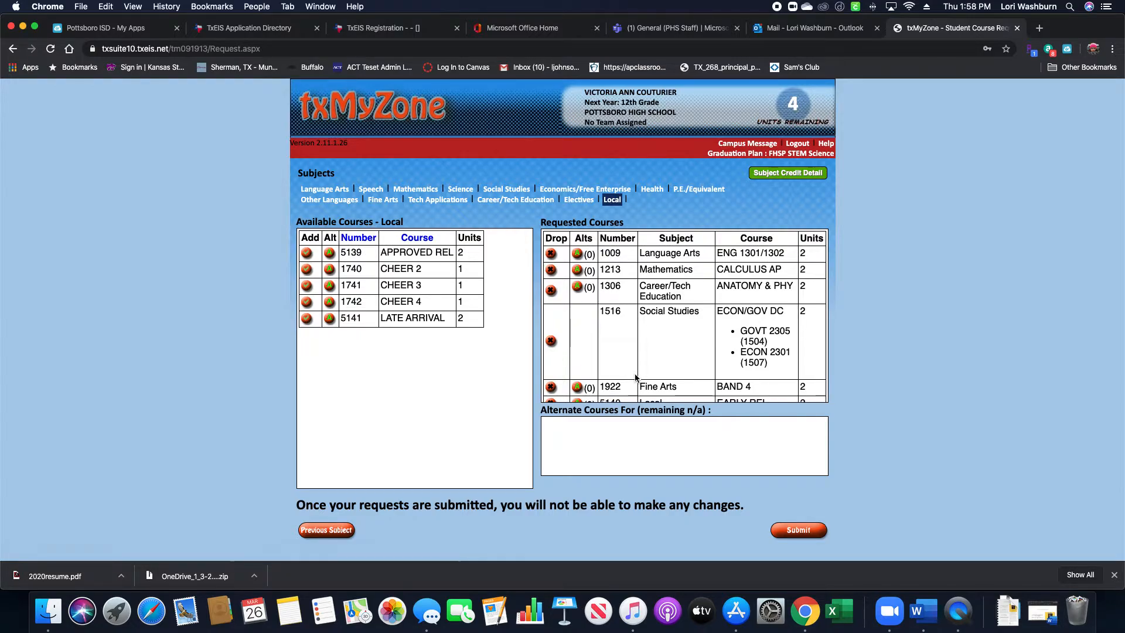
scroll(636, 363, "down", 2)
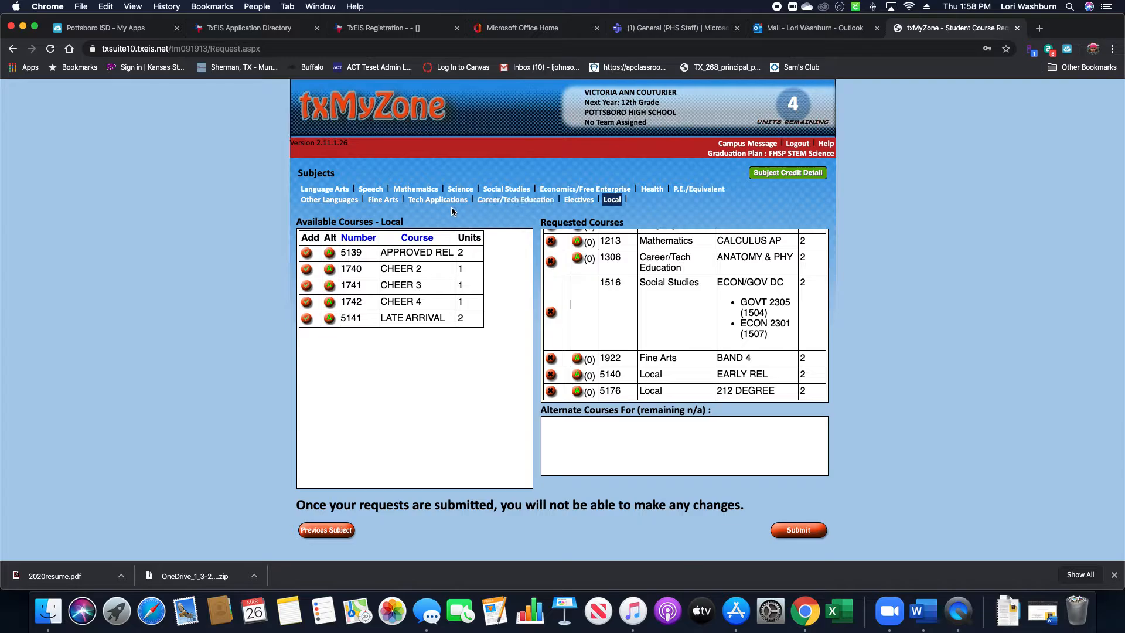
left_click(438, 200)
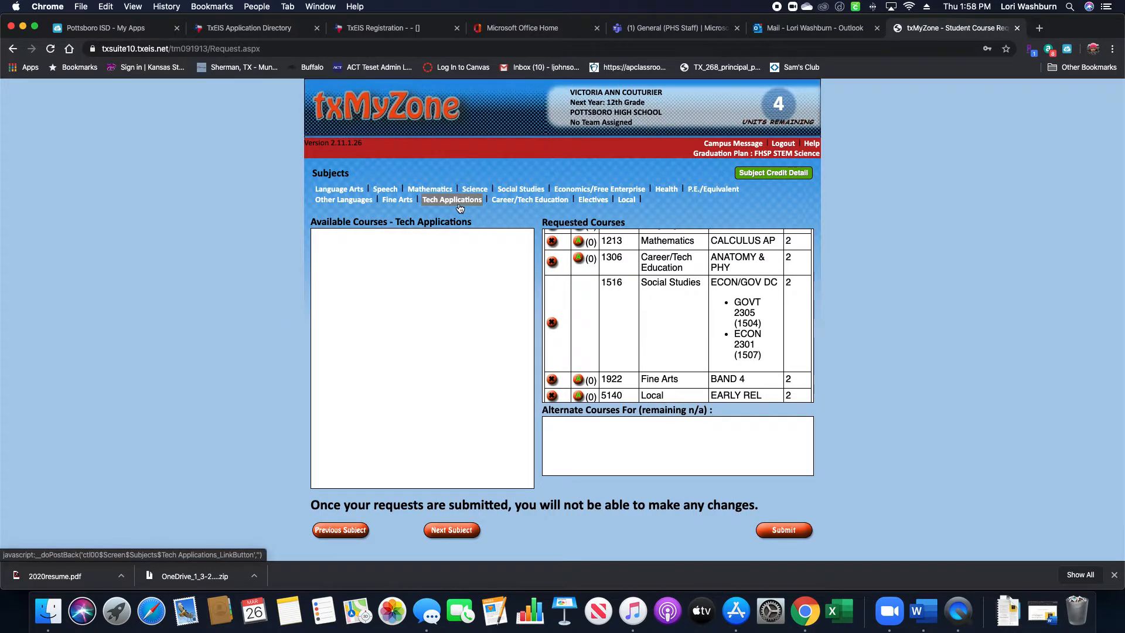
Request Career/Tech courses MEDICAL TERM (3210) and PRIN HUMAN SVC (3149), reaching 0 units remaining.
left_click(525, 199)
scroll(477, 340, "down", 3)
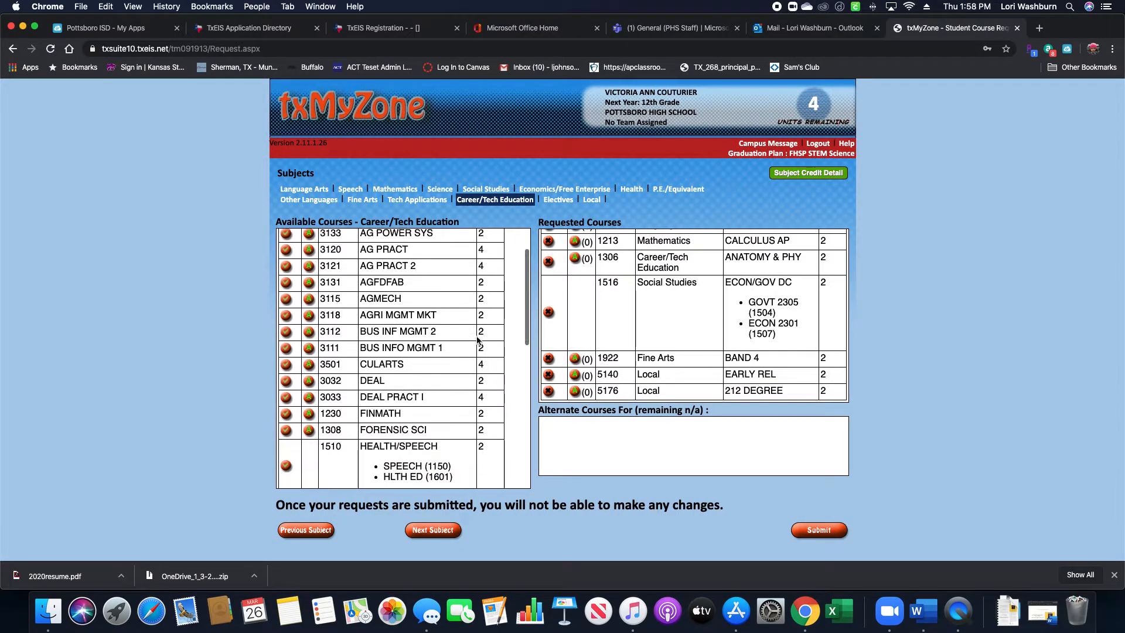
scroll(478, 340, "down", 5)
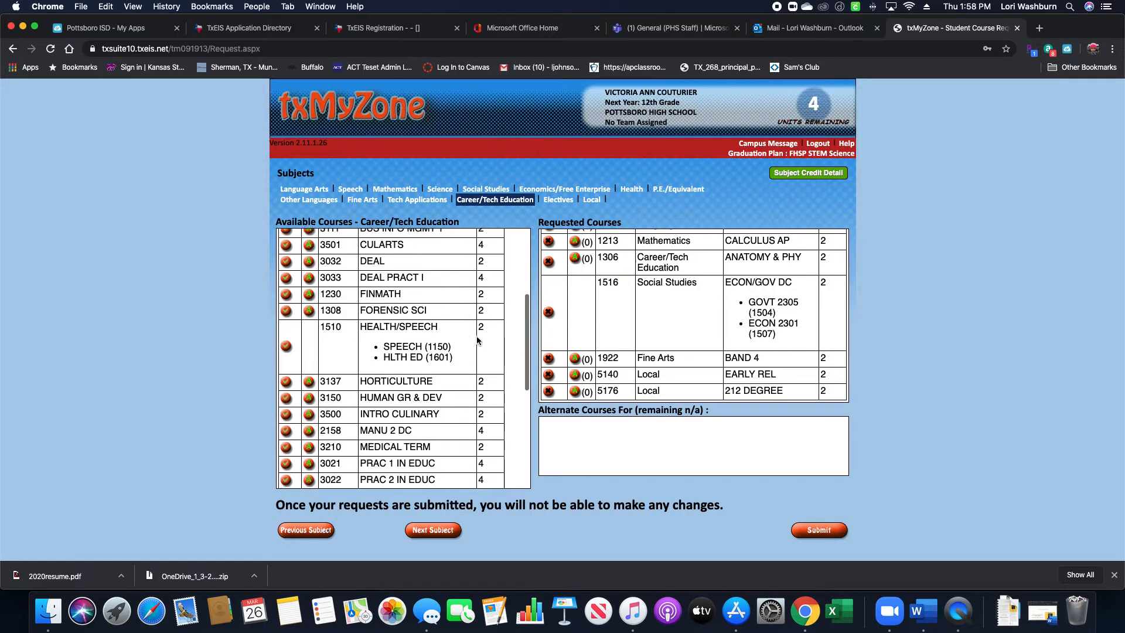
scroll(477, 340, "down", 4)
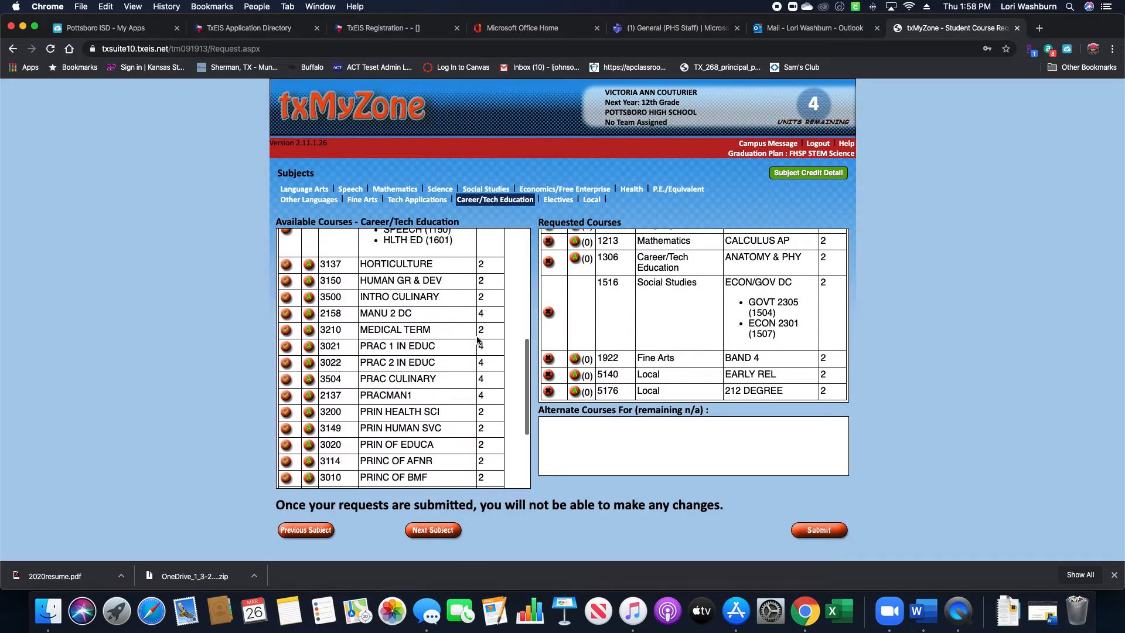
left_click(284, 332)
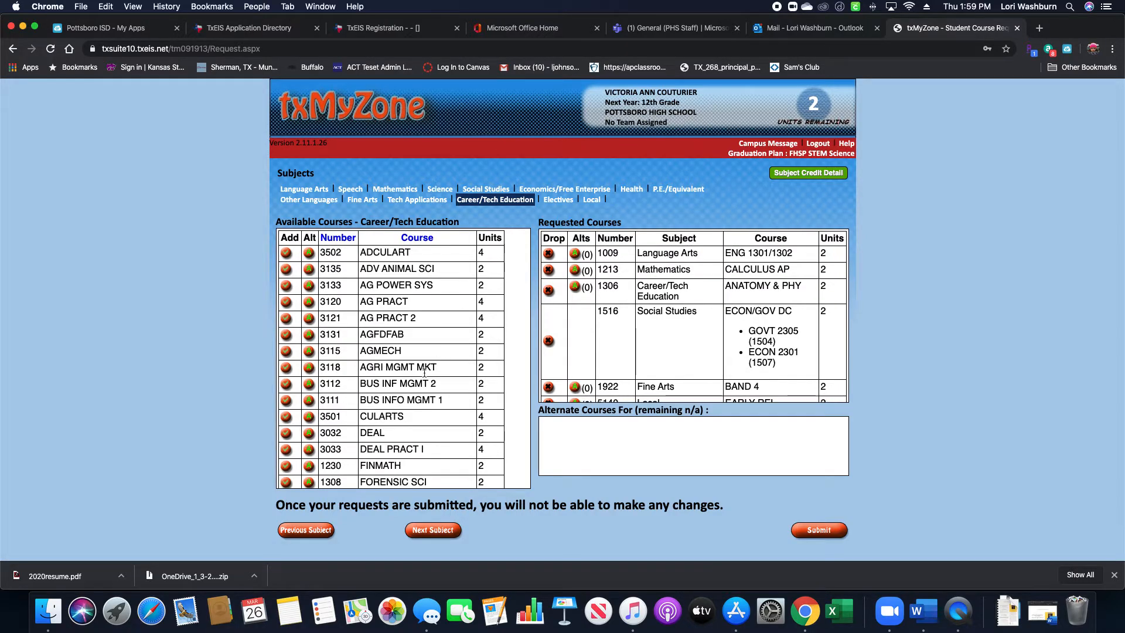
scroll(424, 372, "down", 7)
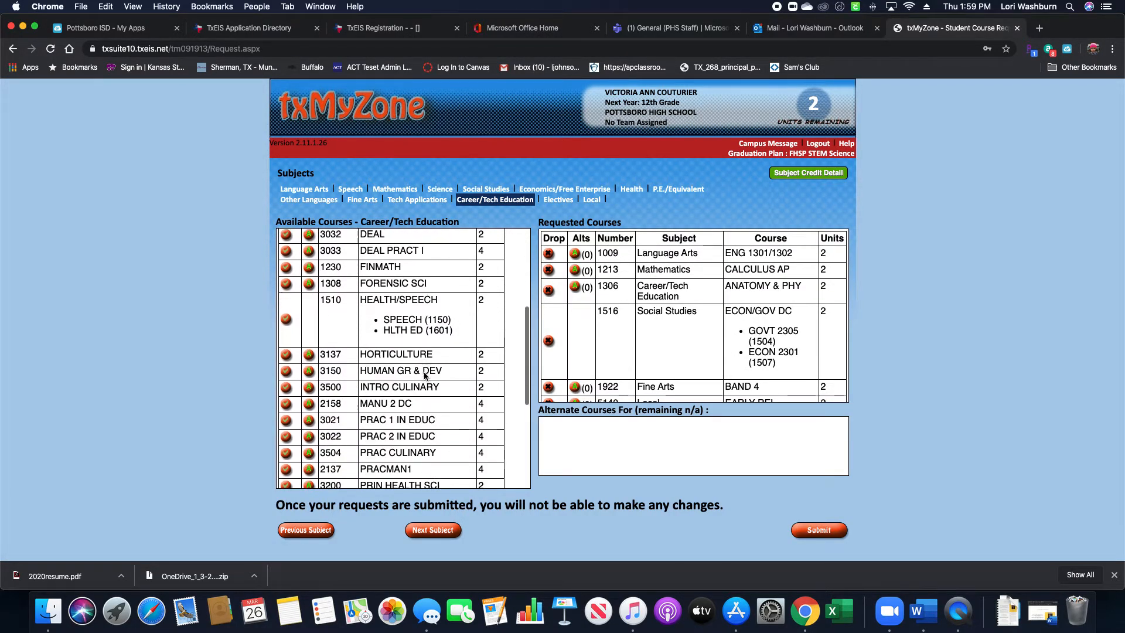
scroll(424, 375, "down", 4)
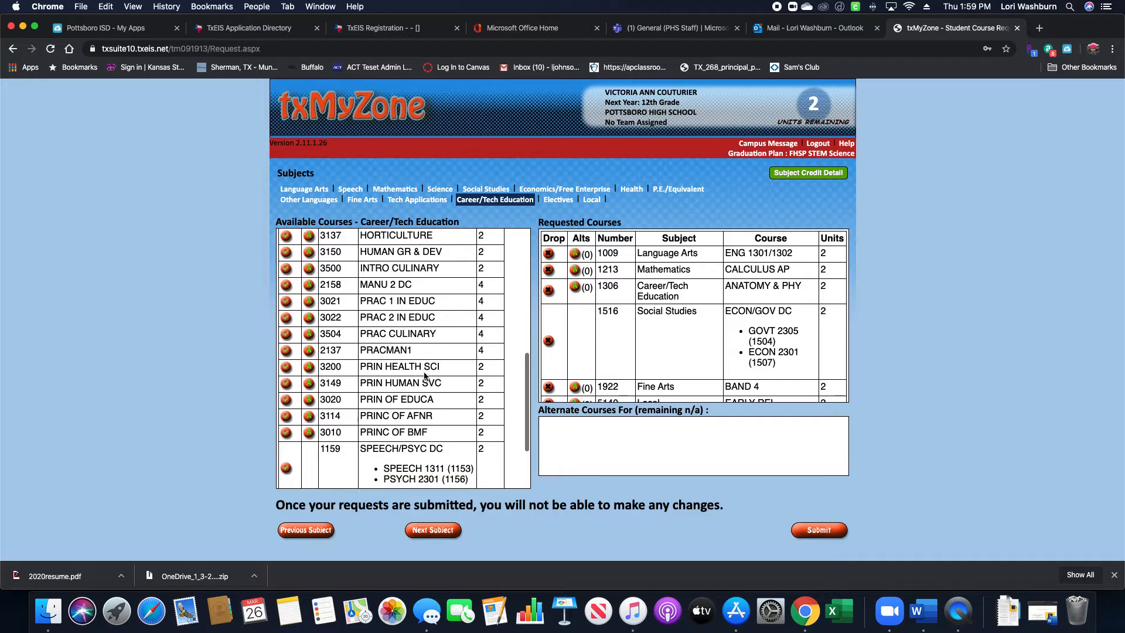
scroll(424, 375, "down", 2)
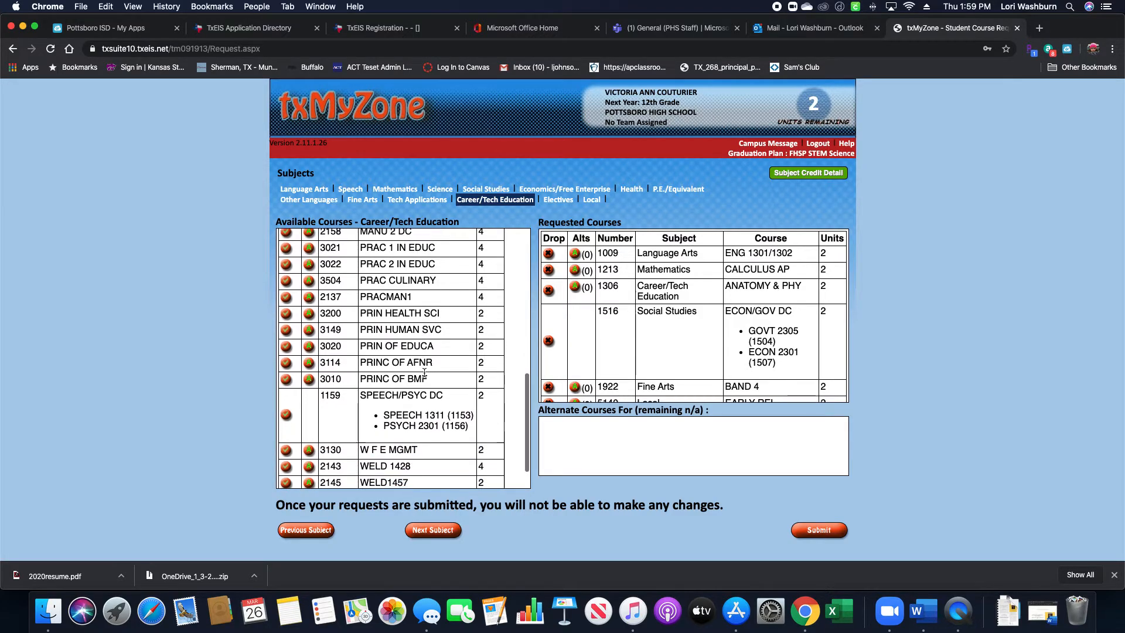
left_click(286, 331)
scroll(703, 356, "down", 3)
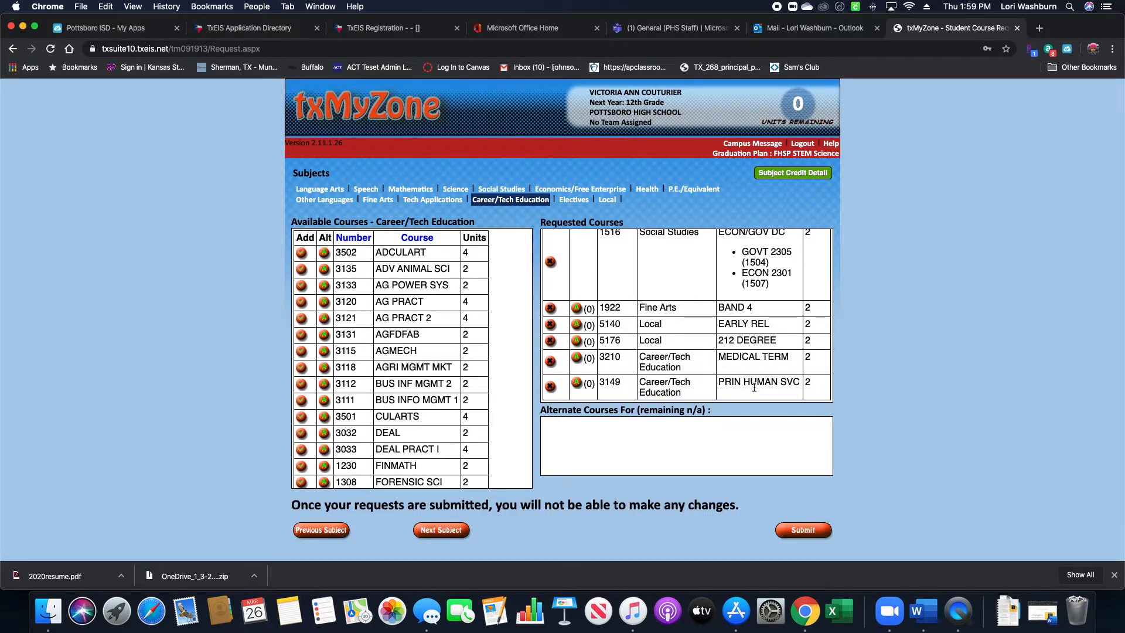
left_click_drag(724, 382, 764, 362)
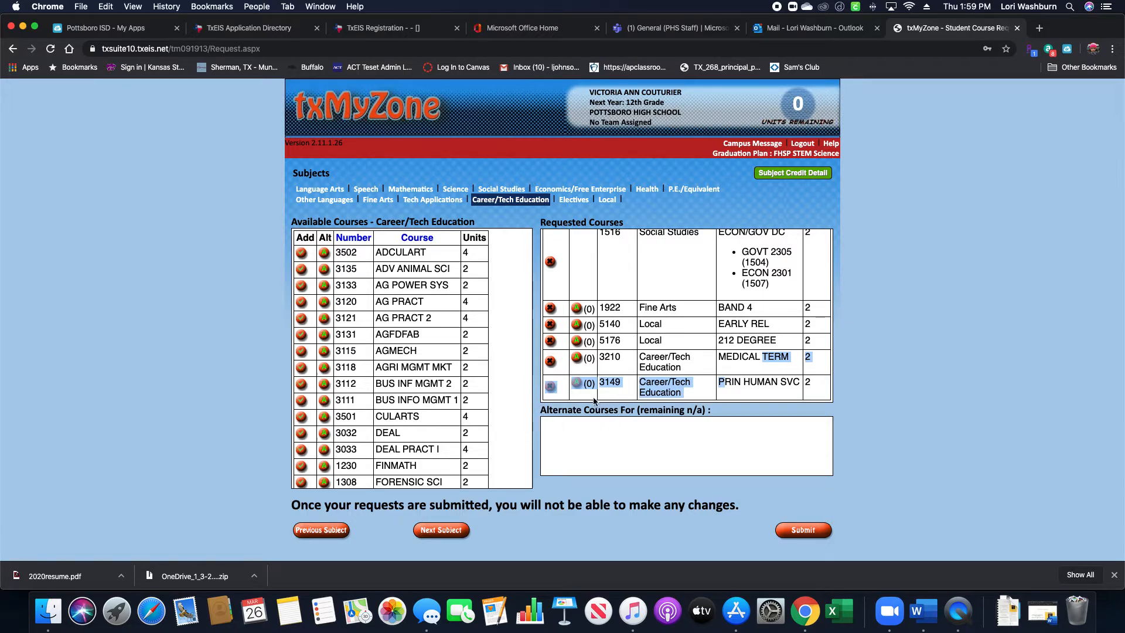
left_click(611, 426)
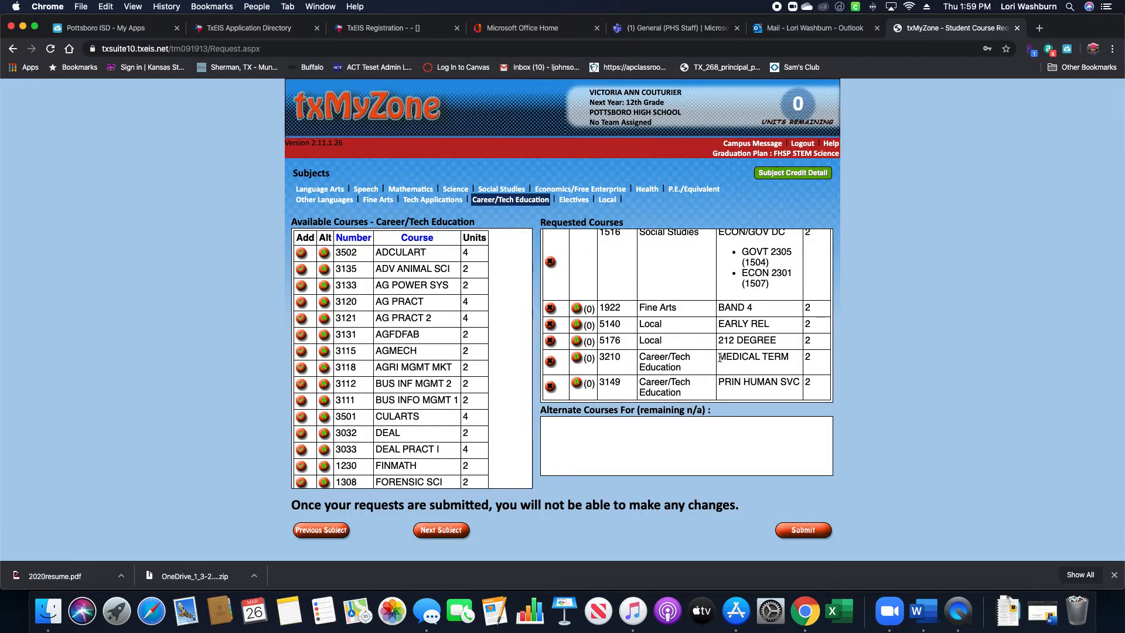
left_click_drag(720, 357, 795, 365)
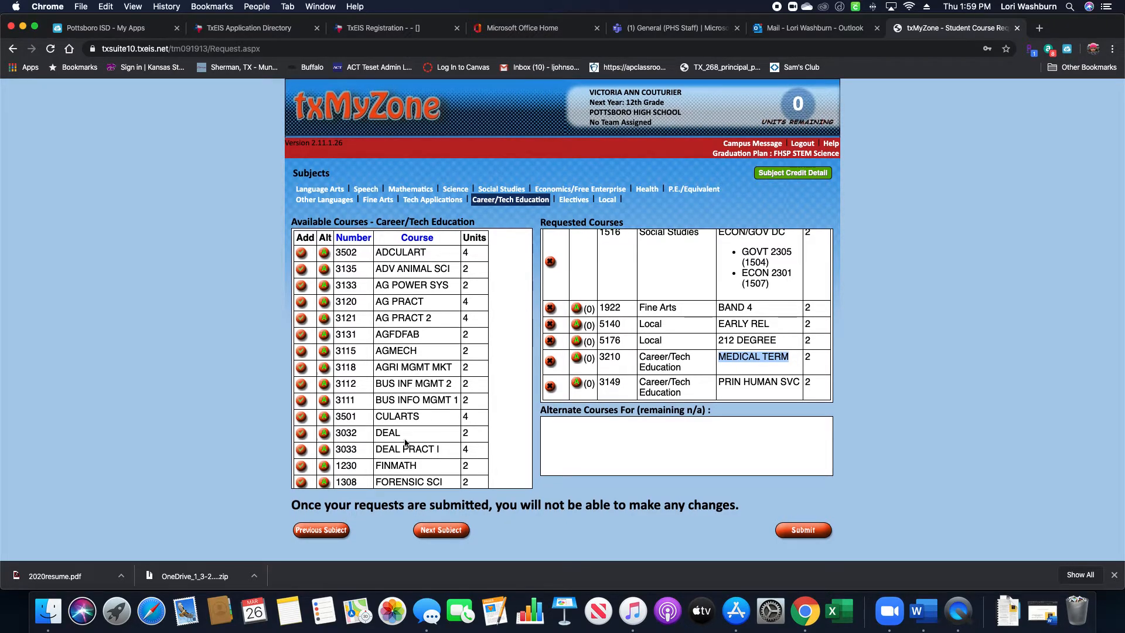
scroll(405, 443, "down", 5)
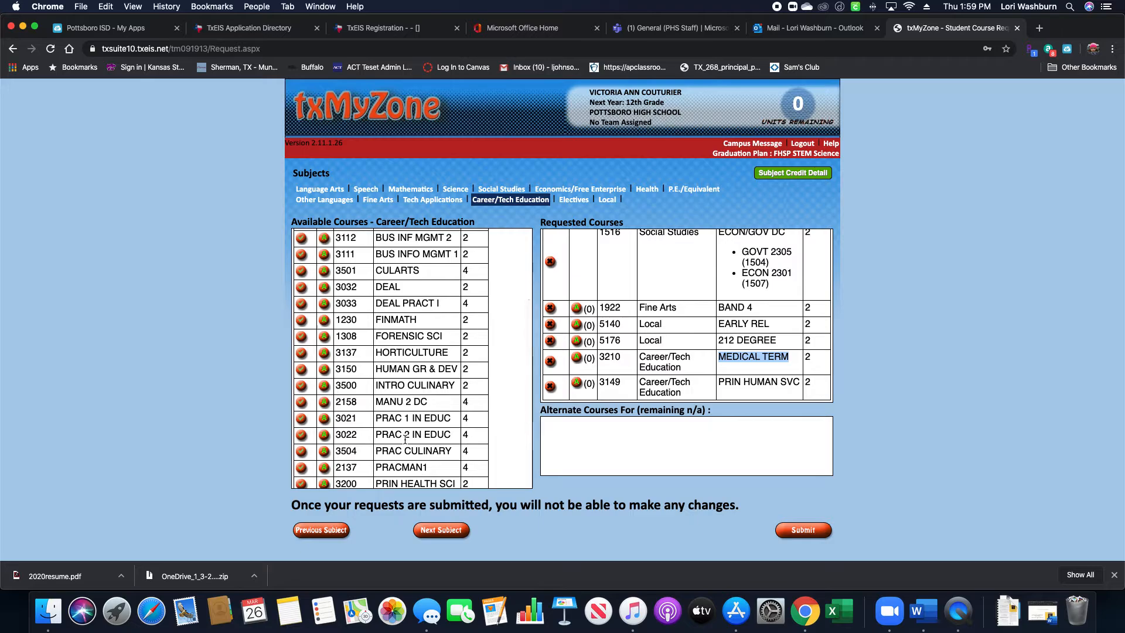
scroll(405, 440, "down", 5)
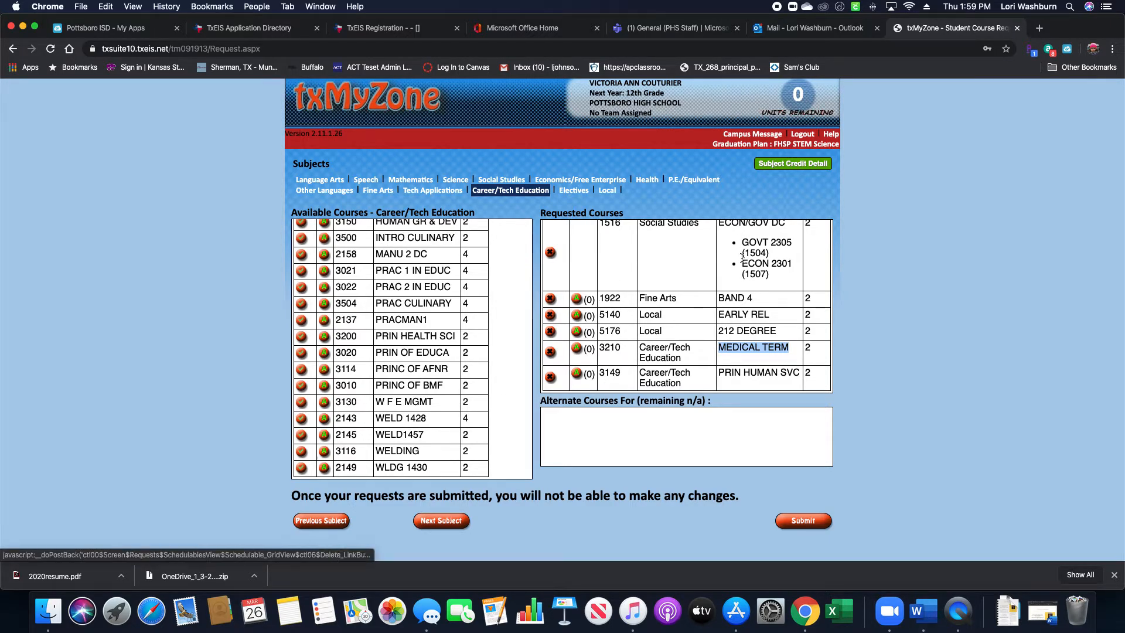
Make W F E MGMT (3130) the first-ranked alternate to (3210) MEDICAL TERM.
left_click(326, 403)
scroll(518, 400, "down", 3)
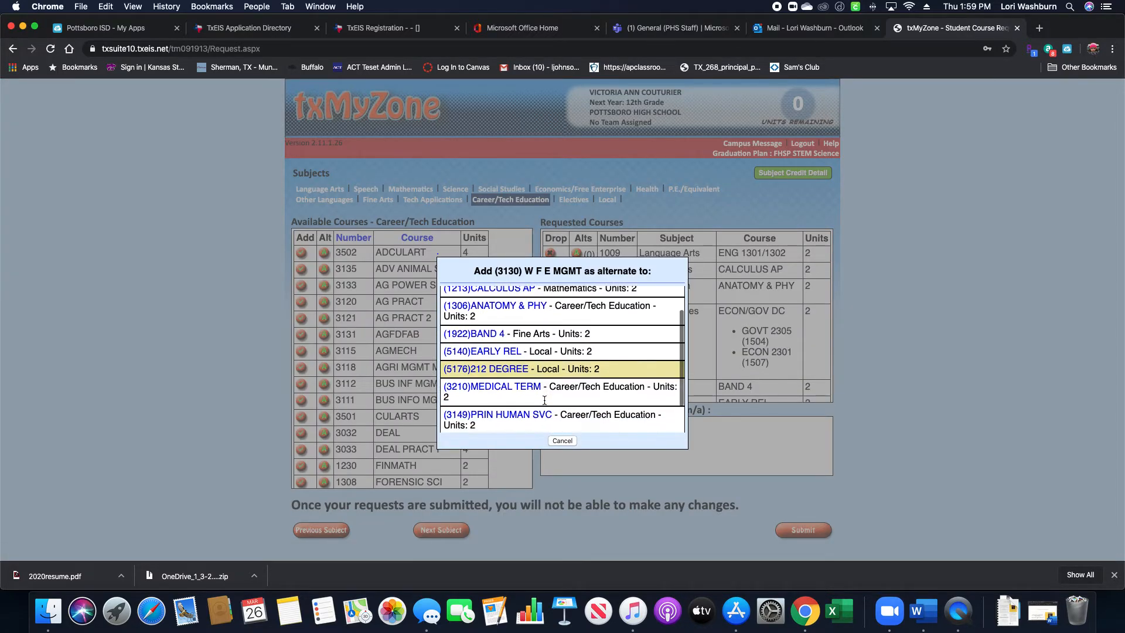
left_click(507, 382)
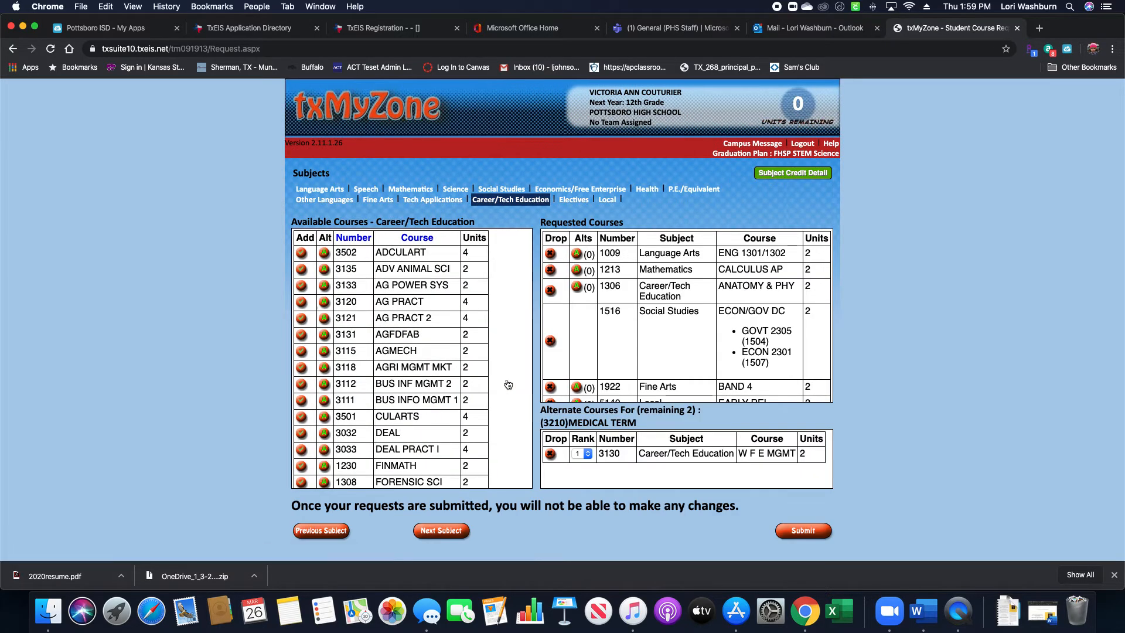
scroll(657, 373, "down", 5)
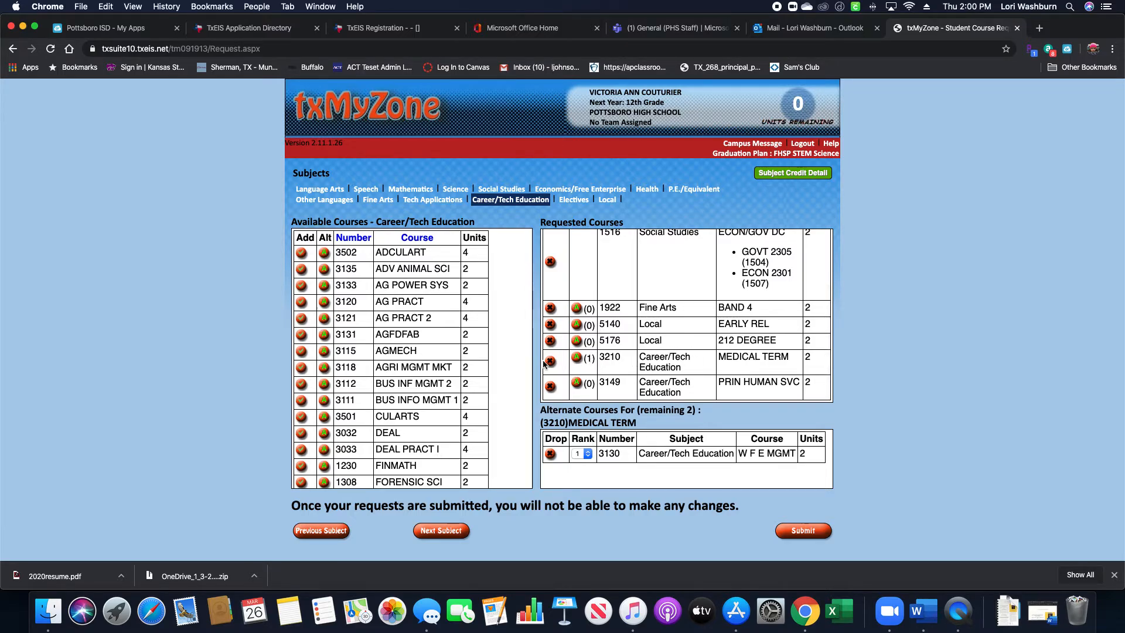
scroll(464, 394, "down", 1)
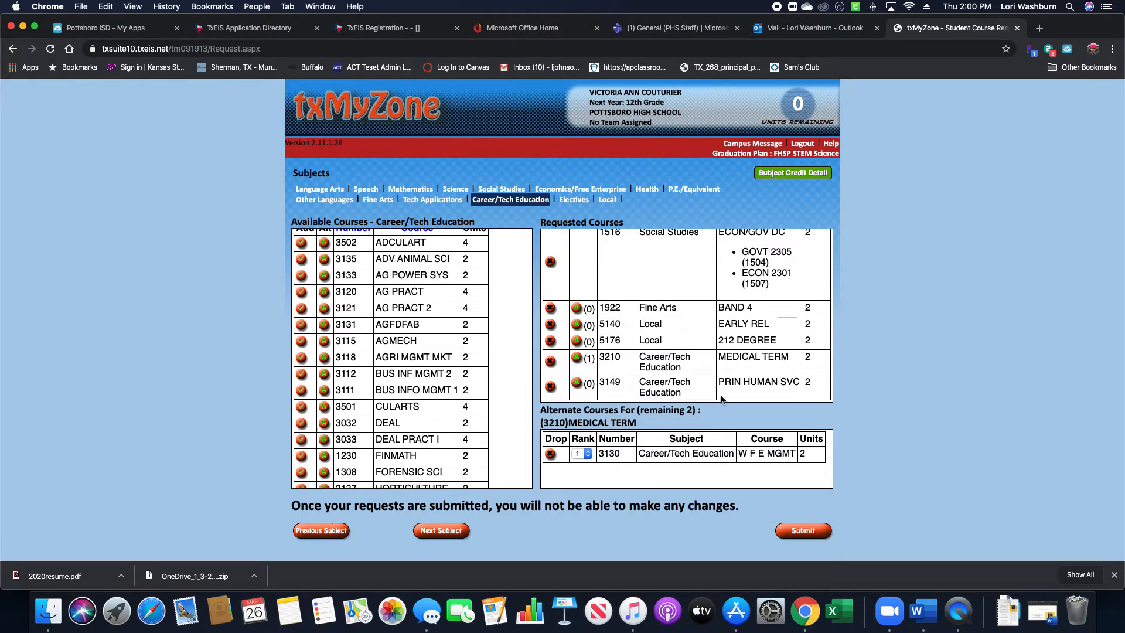
scroll(434, 433, "down", 5)
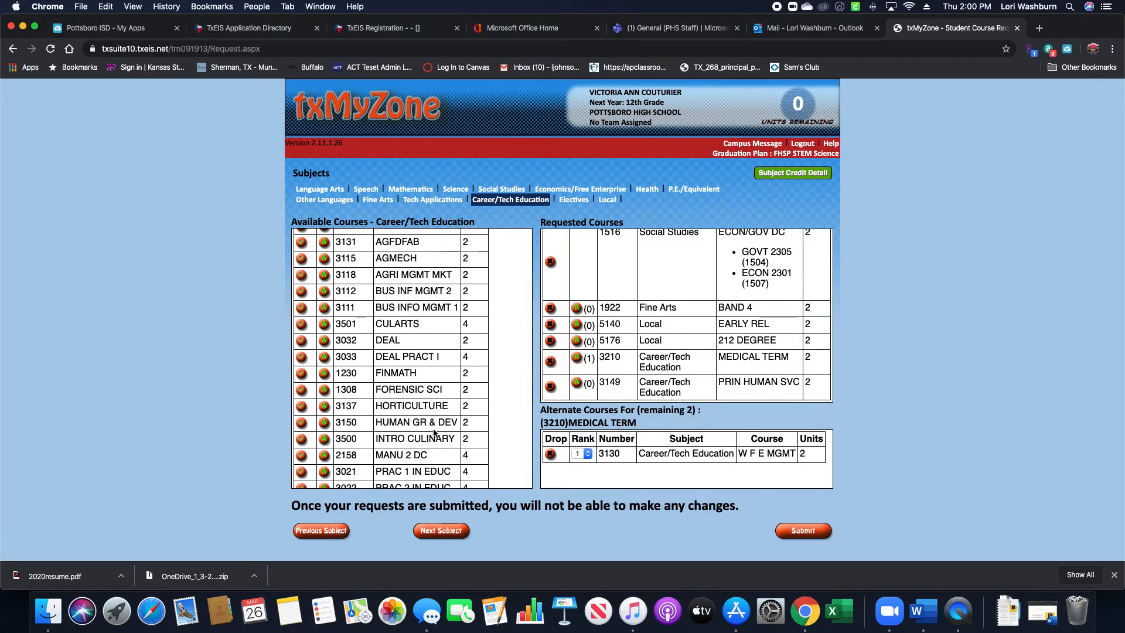
scroll(434, 432, "down", 5)
scroll(434, 432, "down", 5)
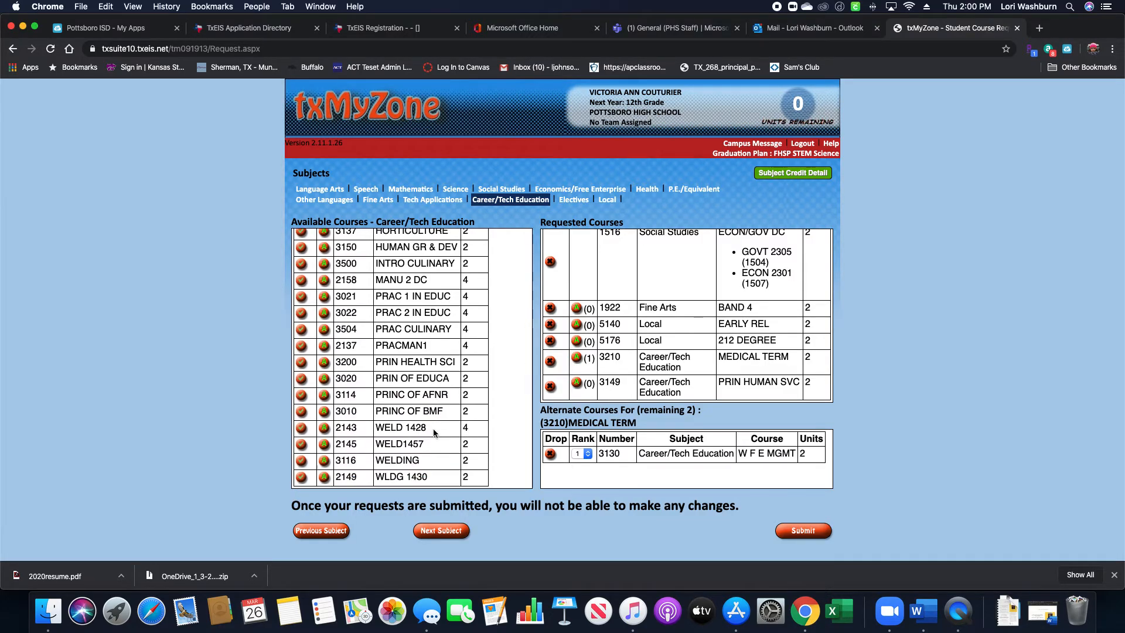
scroll(433, 432, "up", 10)
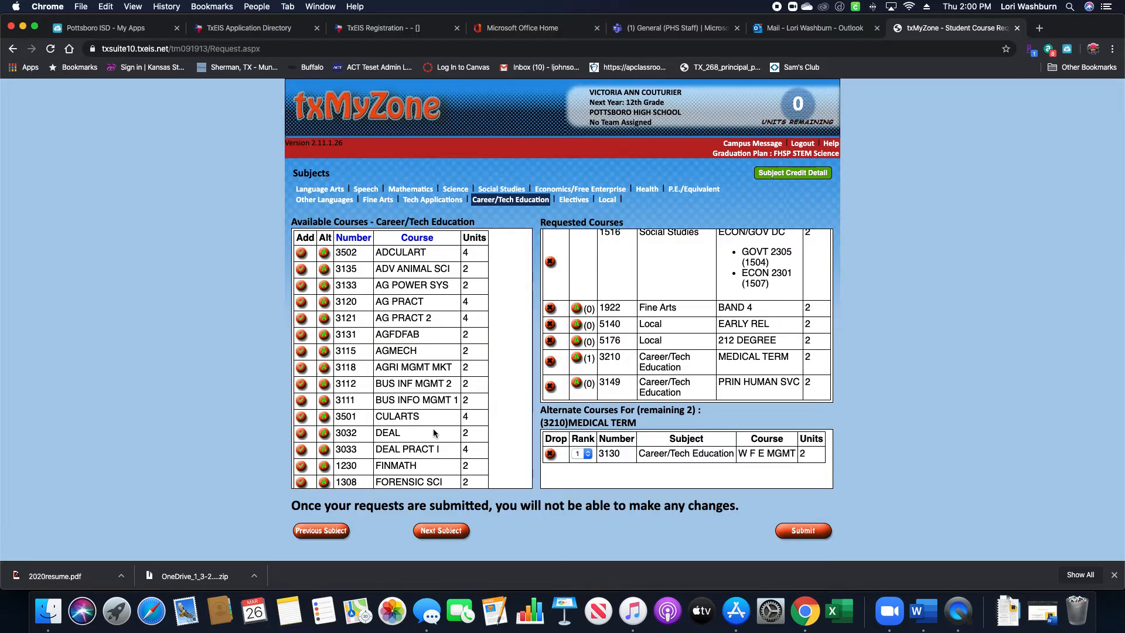
scroll(433, 430, "down", 3)
scroll(433, 433, "down", 5)
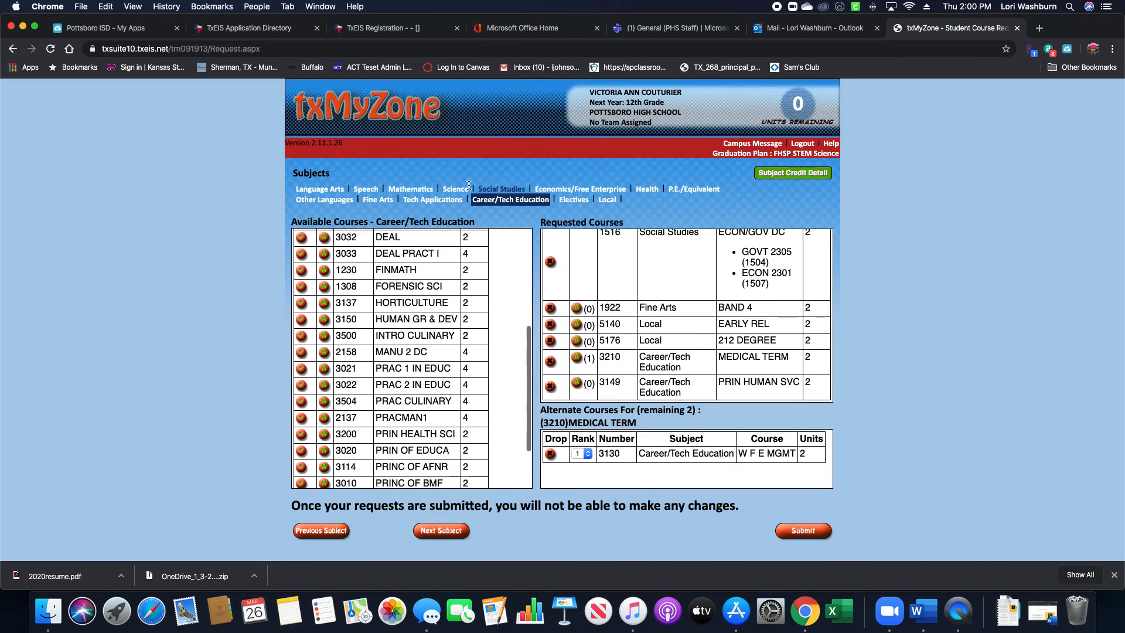
From Fine Arts, make TH PROD III (1961) the first-ranked alternate to (3149) PRIN HUMAN SVC.
left_click(376, 199)
scroll(420, 391, "down", 5)
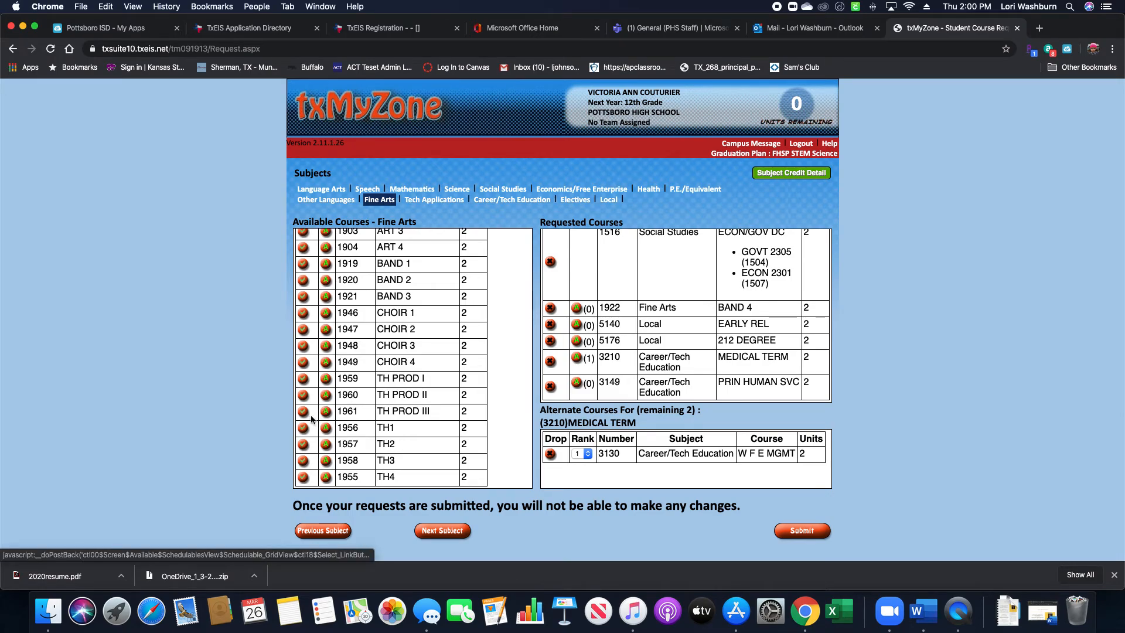
left_click(326, 411)
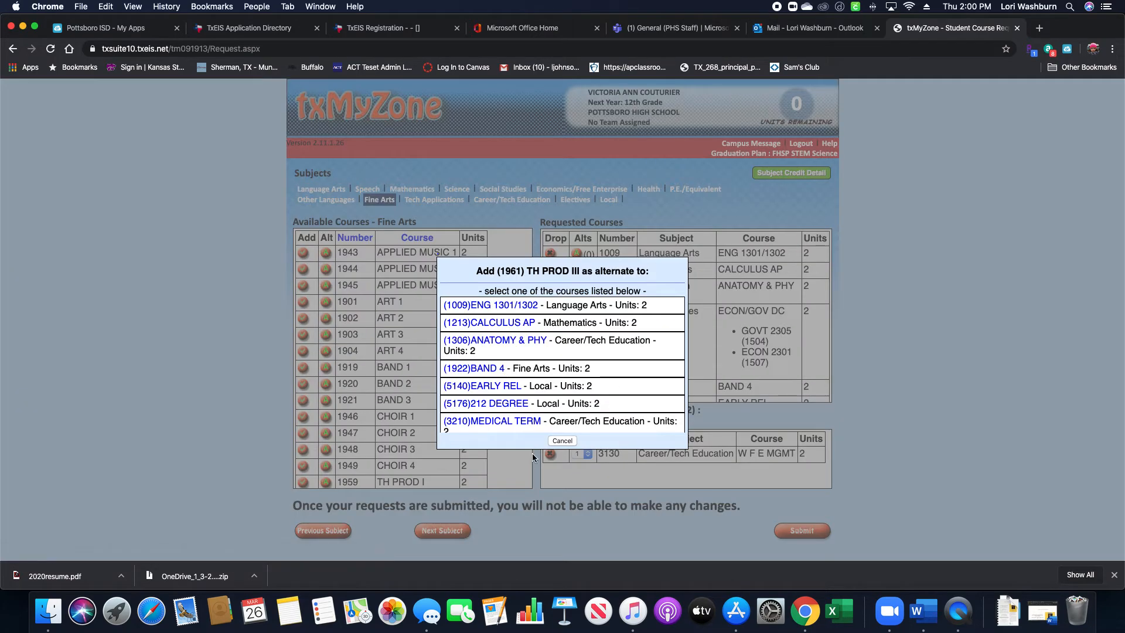
scroll(535, 380, "down", 3)
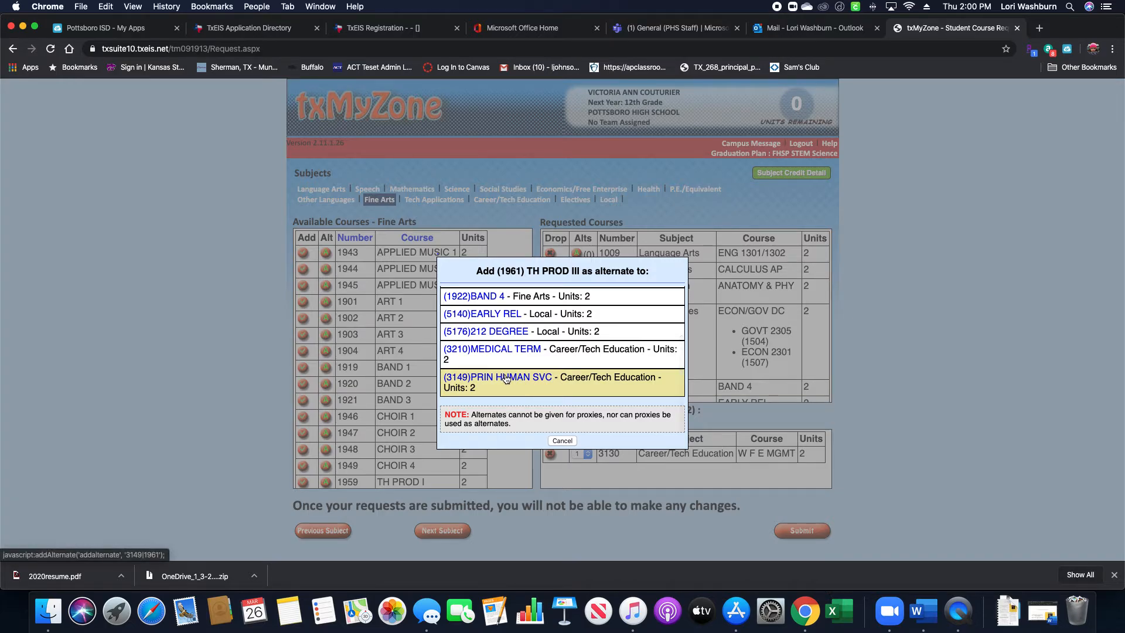
left_click(507, 379)
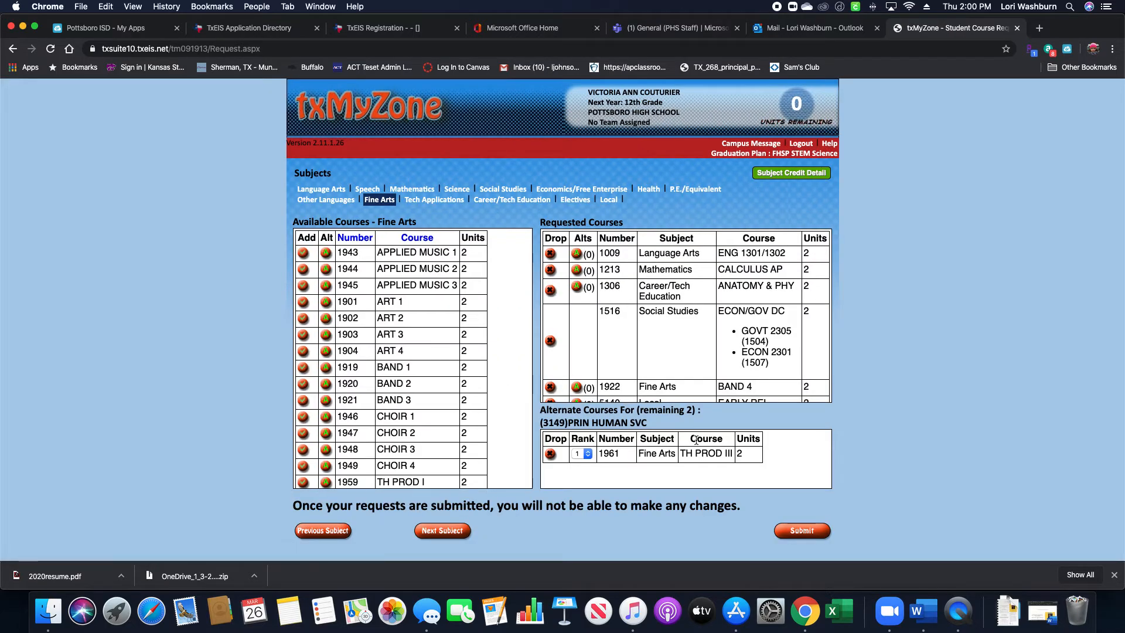
scroll(605, 377, "down", 3)
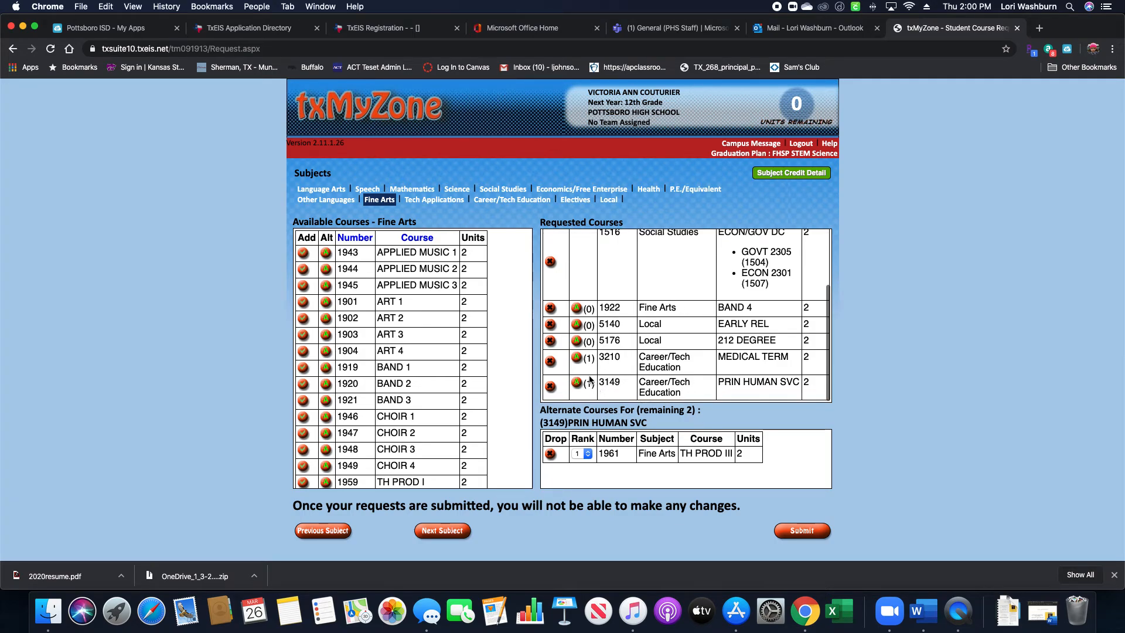
scroll(632, 371, "up", 3)
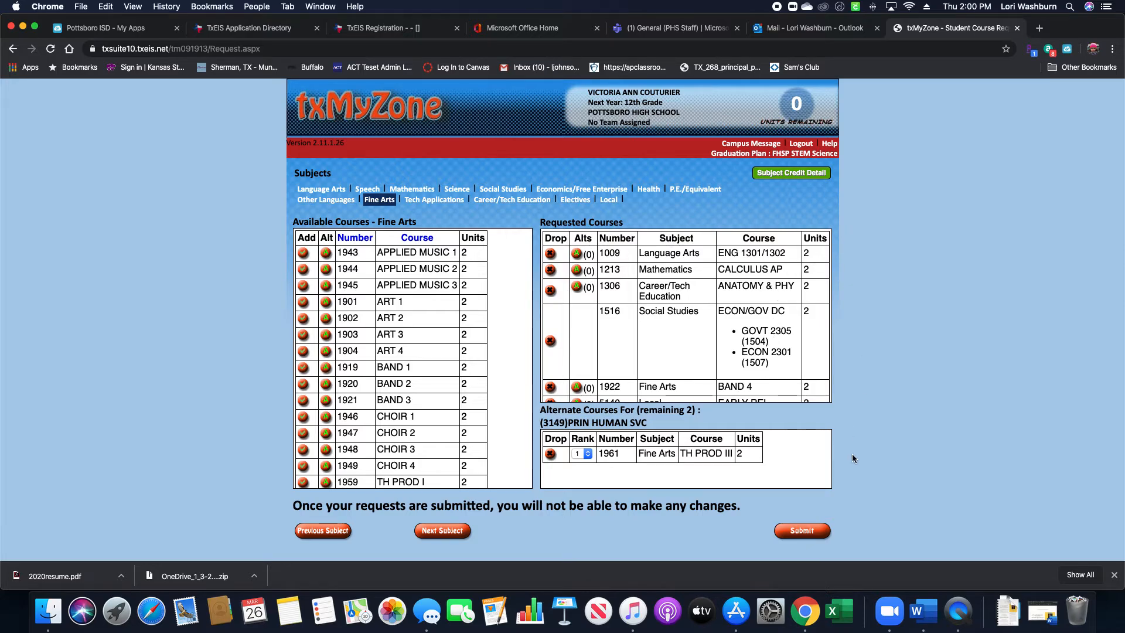
scroll(546, 355, "down", 3)
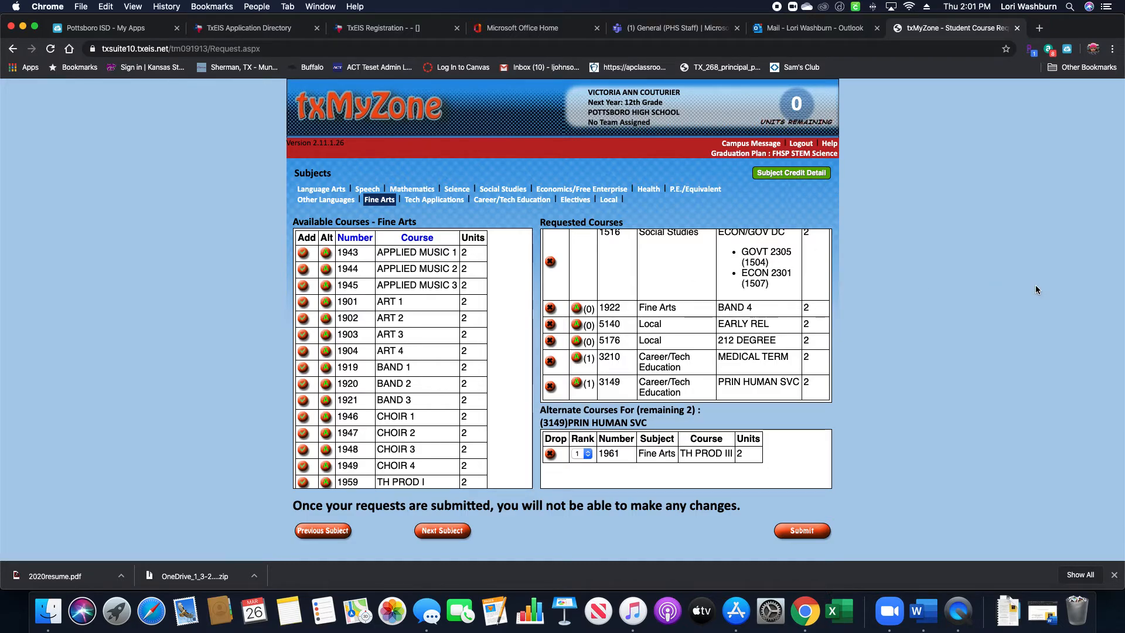
scroll(349, 395, "down", 3)
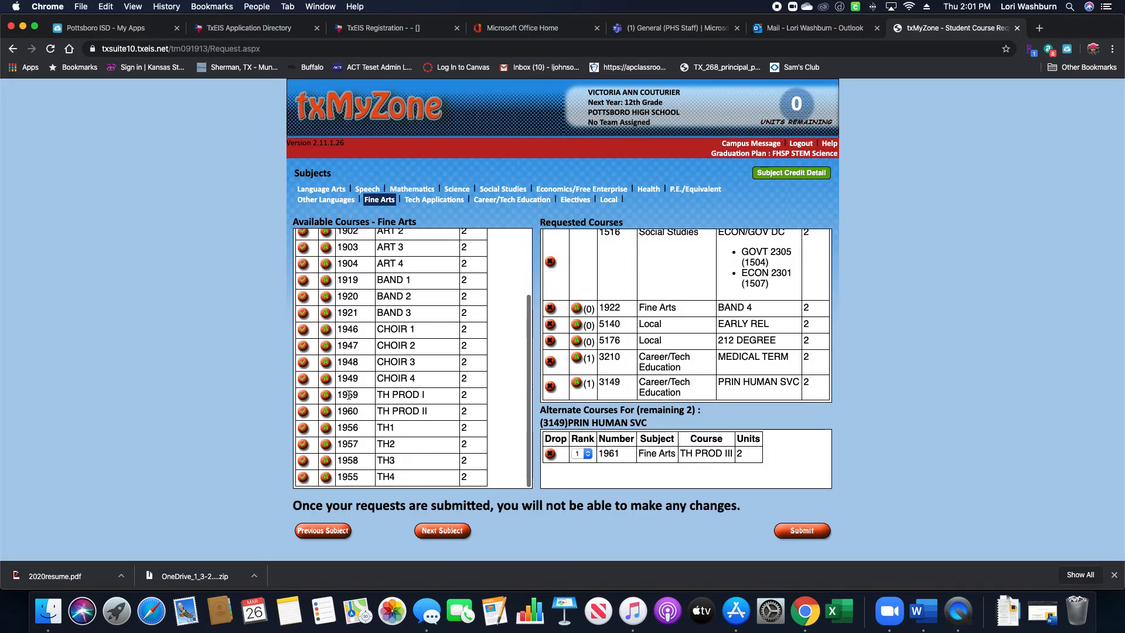
scroll(348, 395, "up", 3)
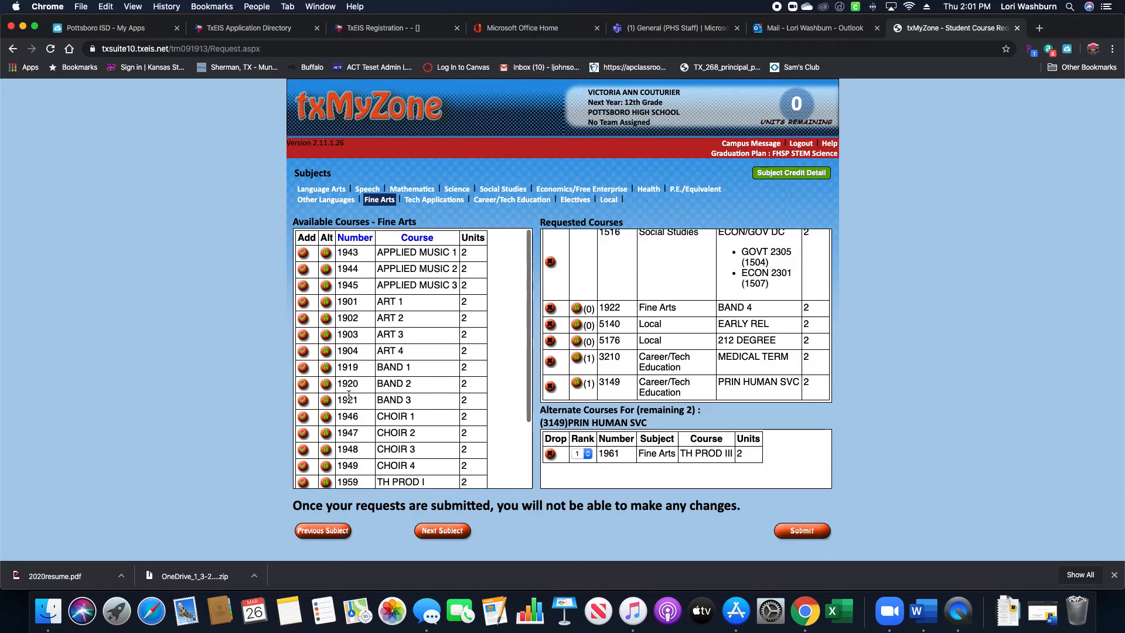
Relist the Career/Tech Education courses and scroll through them, with 0 units remaining.
left_click(506, 206)
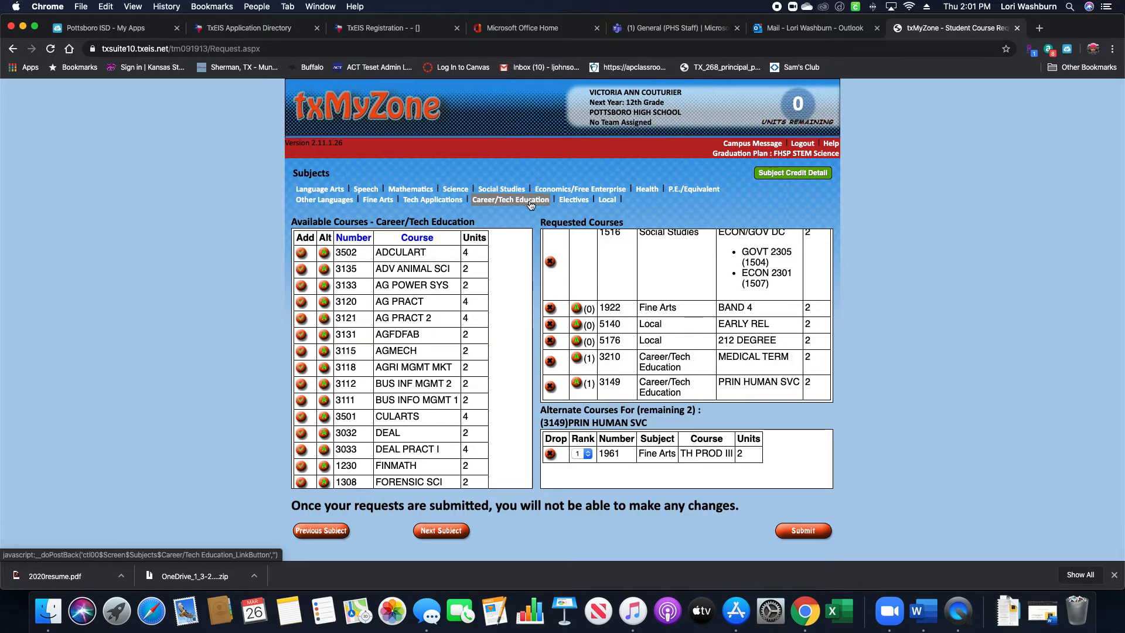
scroll(398, 347, "down", 2)
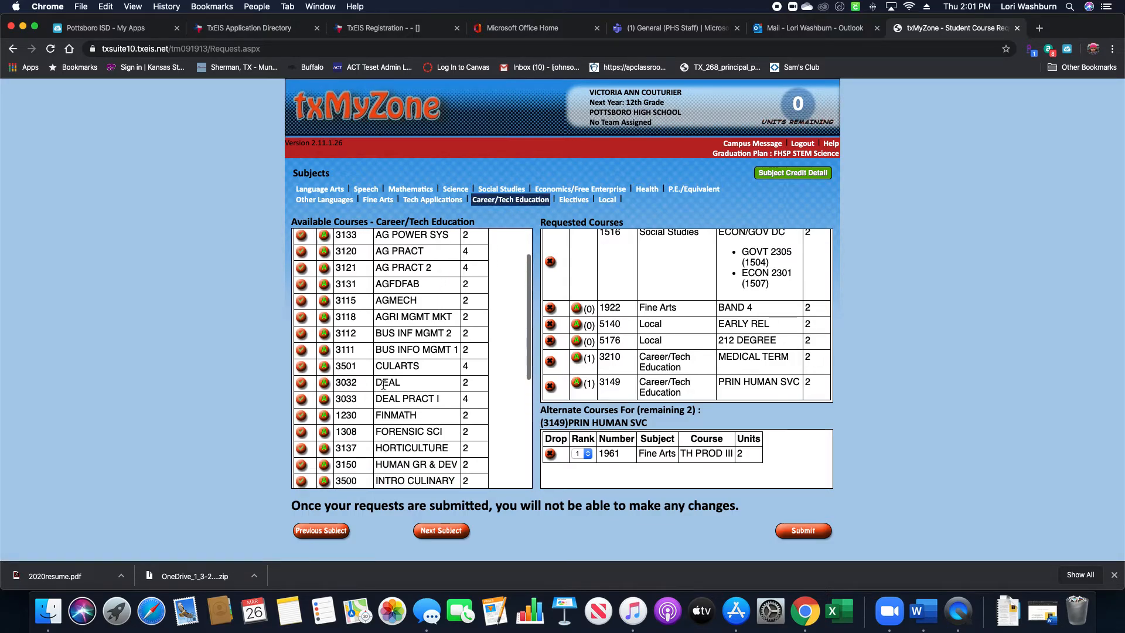
left_click_drag(374, 385, 402, 386)
left_click(403, 386)
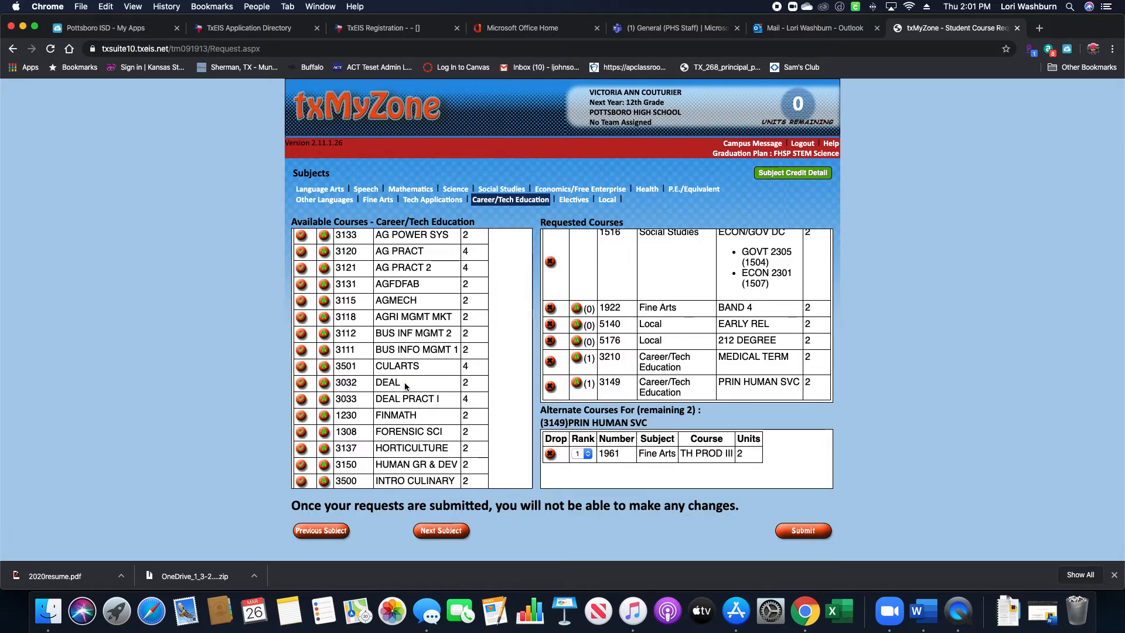
left_click_drag(404, 387, 375, 385)
left_click(409, 385)
scroll(384, 386, "down", 10)
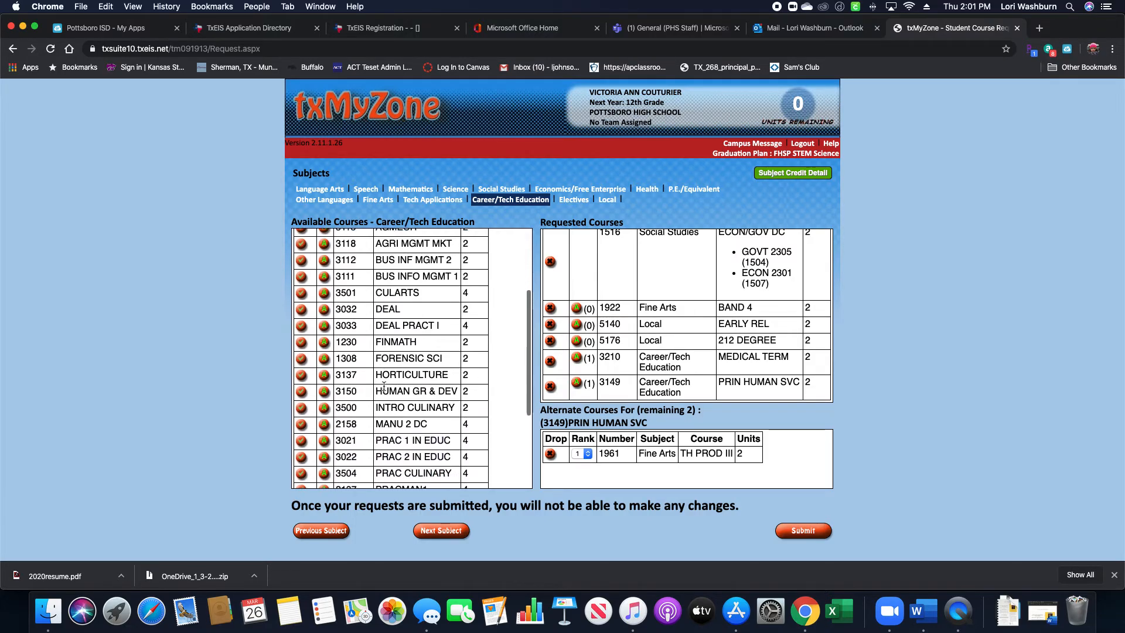
scroll(384, 386, "down", 1)
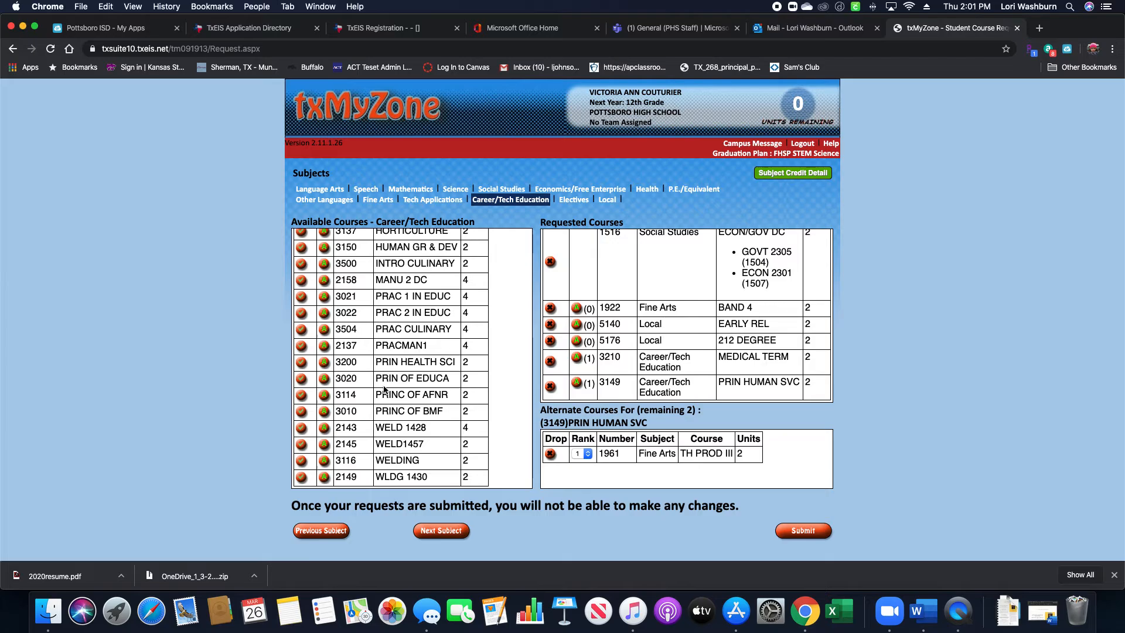
scroll(383, 390, "up", 15)
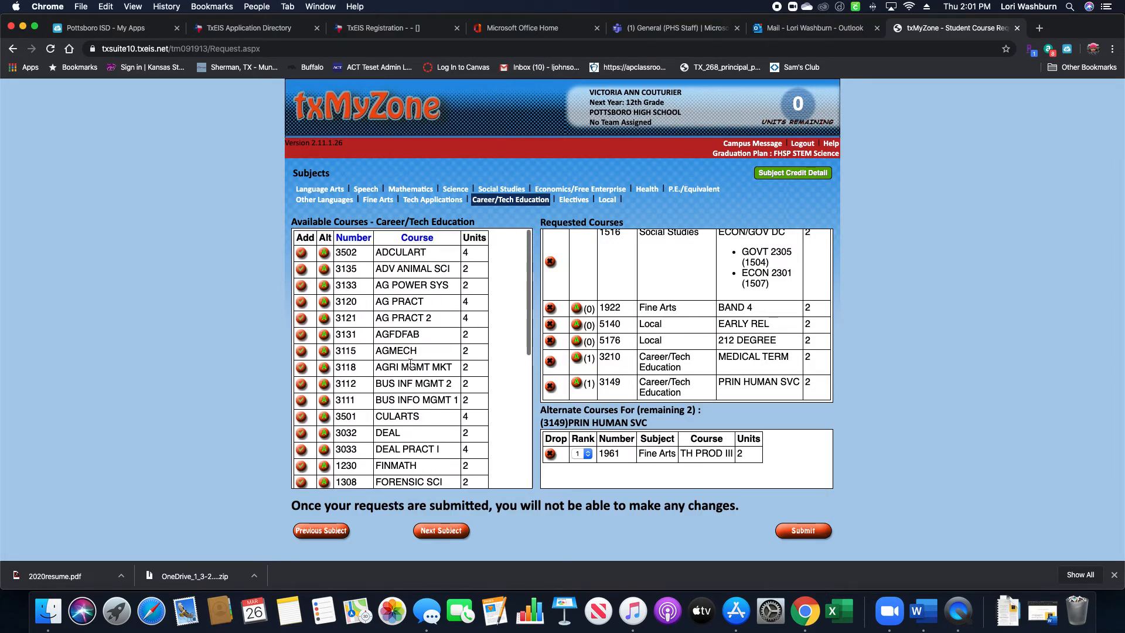
scroll(411, 364, "down", 1)
scroll(411, 364, "down", 10)
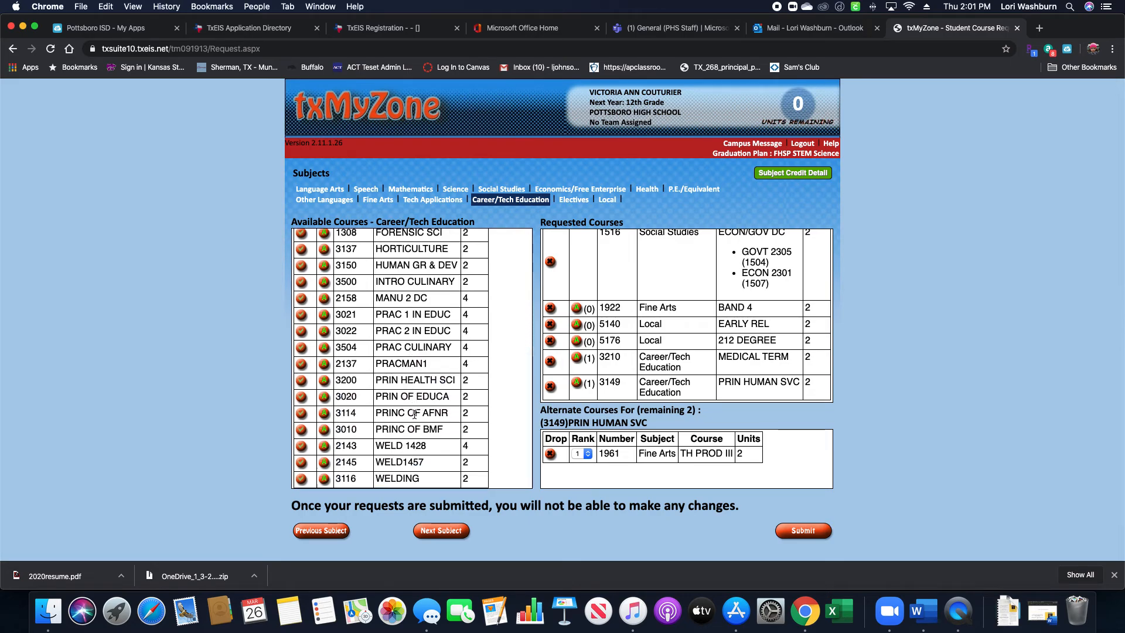
scroll(414, 414, "up", 10)
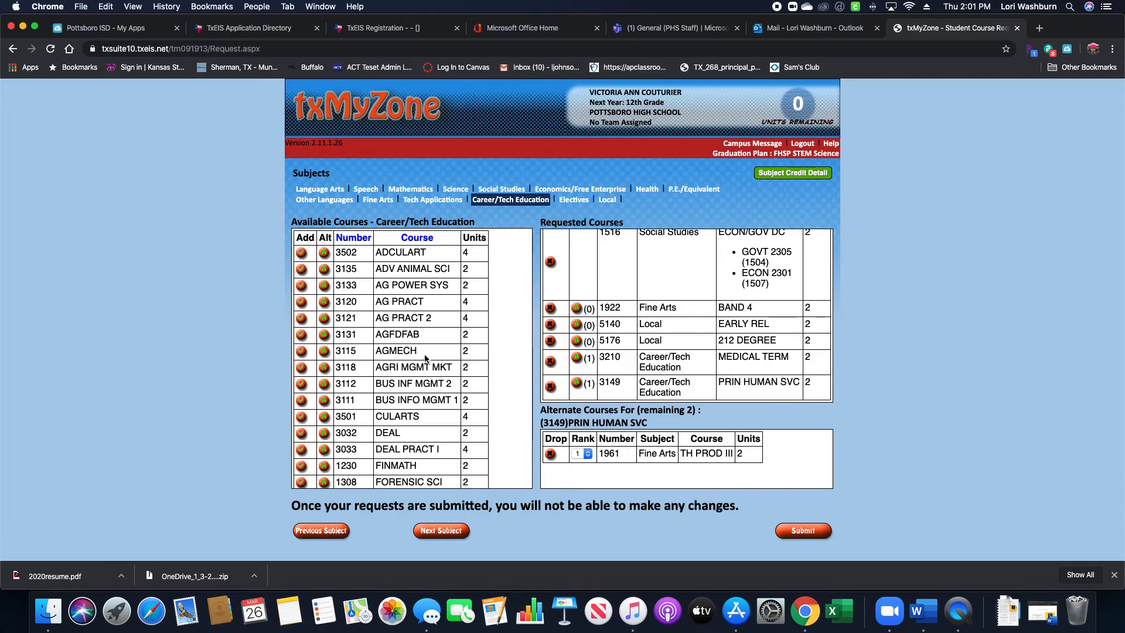
scroll(415, 413, "down", 8)
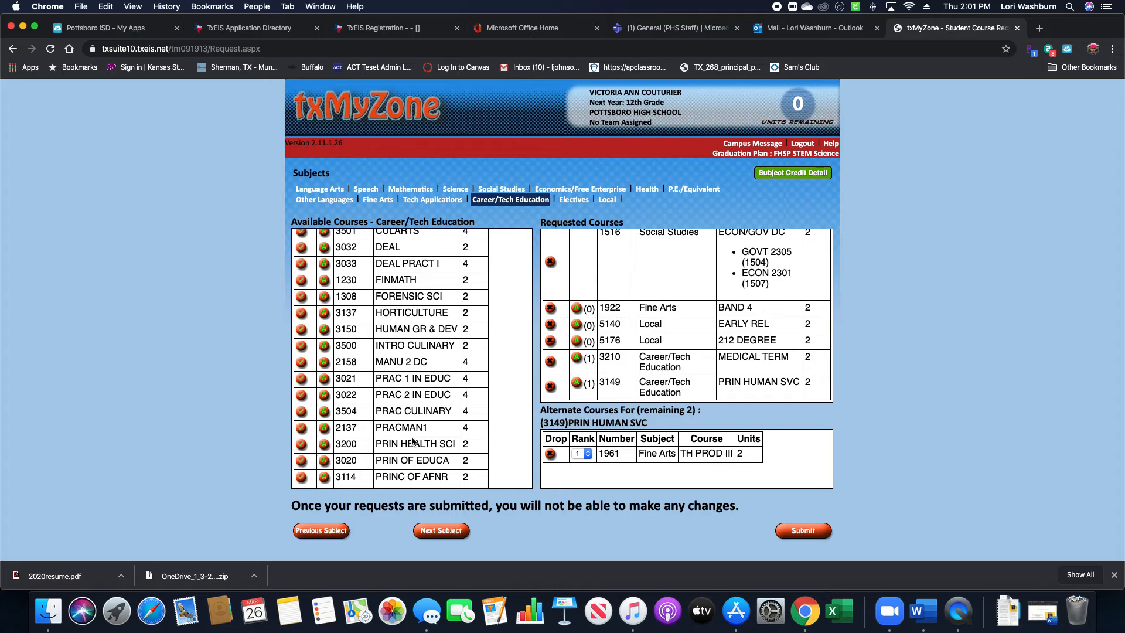
scroll(452, 326, "up", 8)
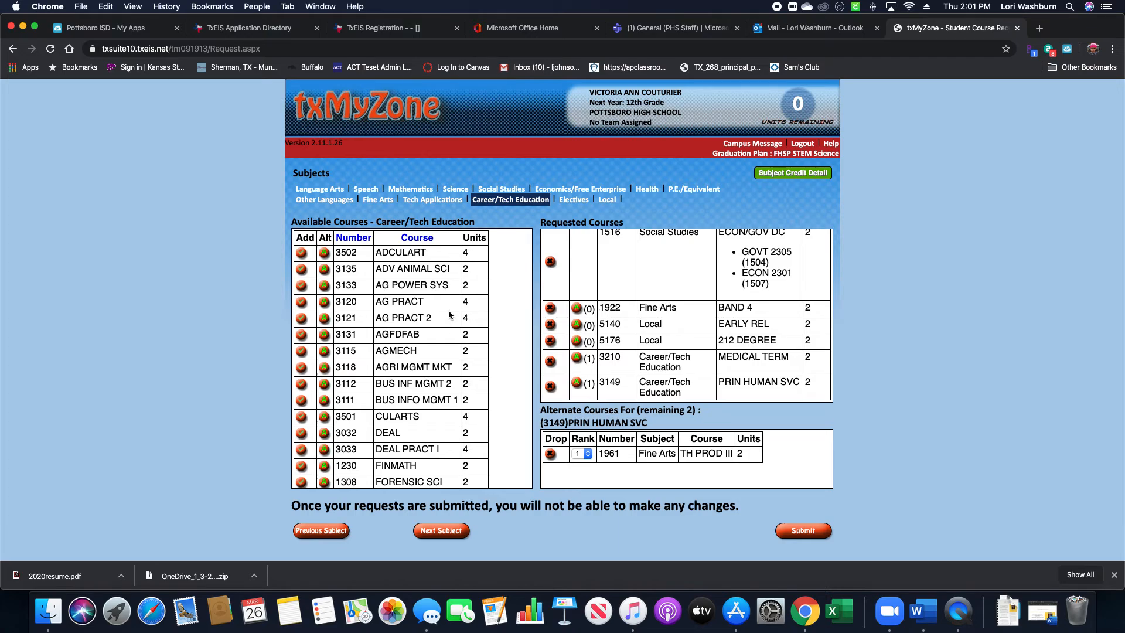
scroll(449, 312, "down", 1)
scroll(448, 312, "down", 8)
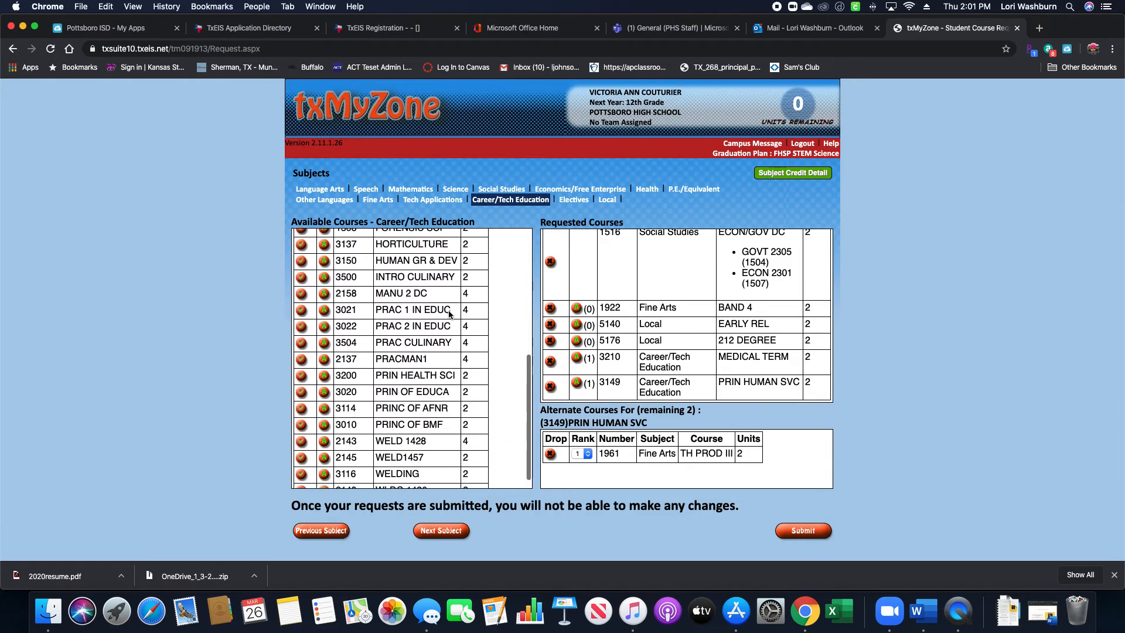
scroll(449, 313, "down", 1)
scroll(449, 312, "up", 8)
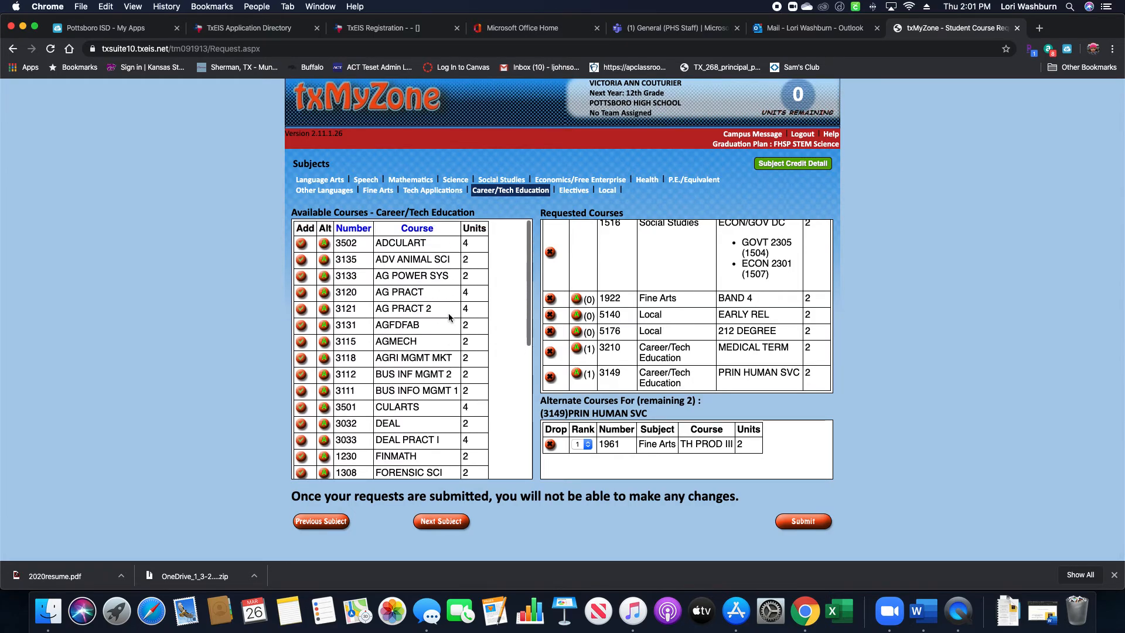